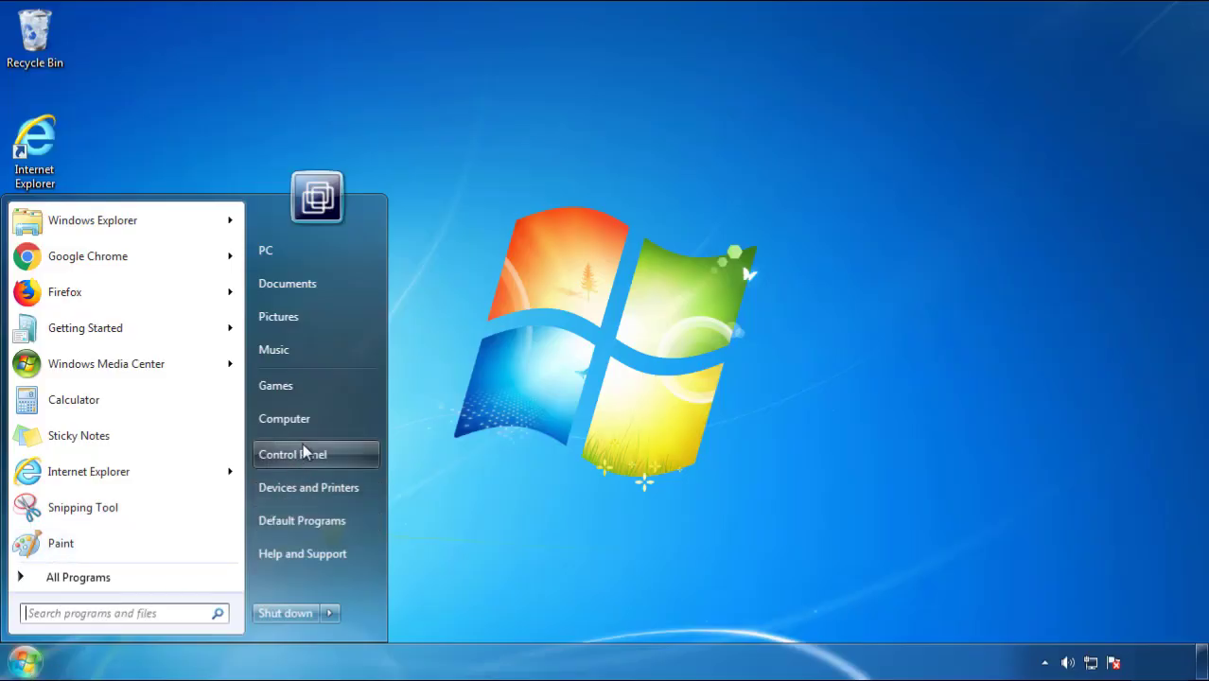
- List installed programs by installation date, newest first, and select SearchMine 2.00
click(302, 451)
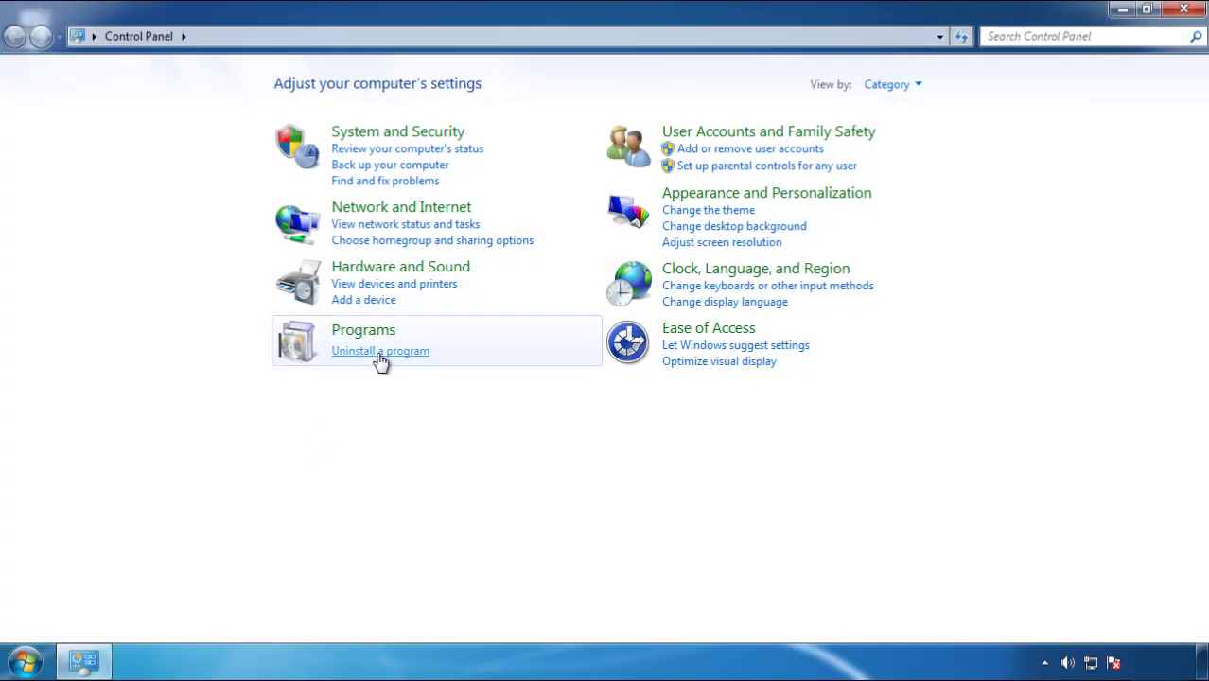
click(378, 352)
click(707, 180)
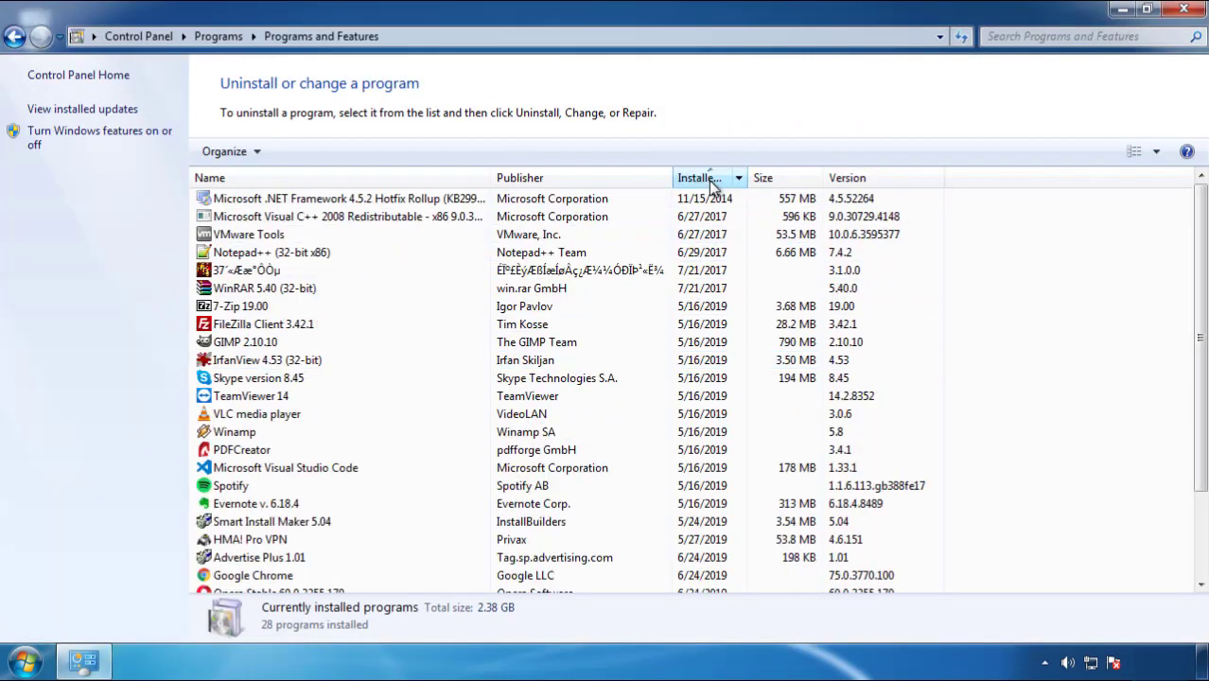
click(709, 180)
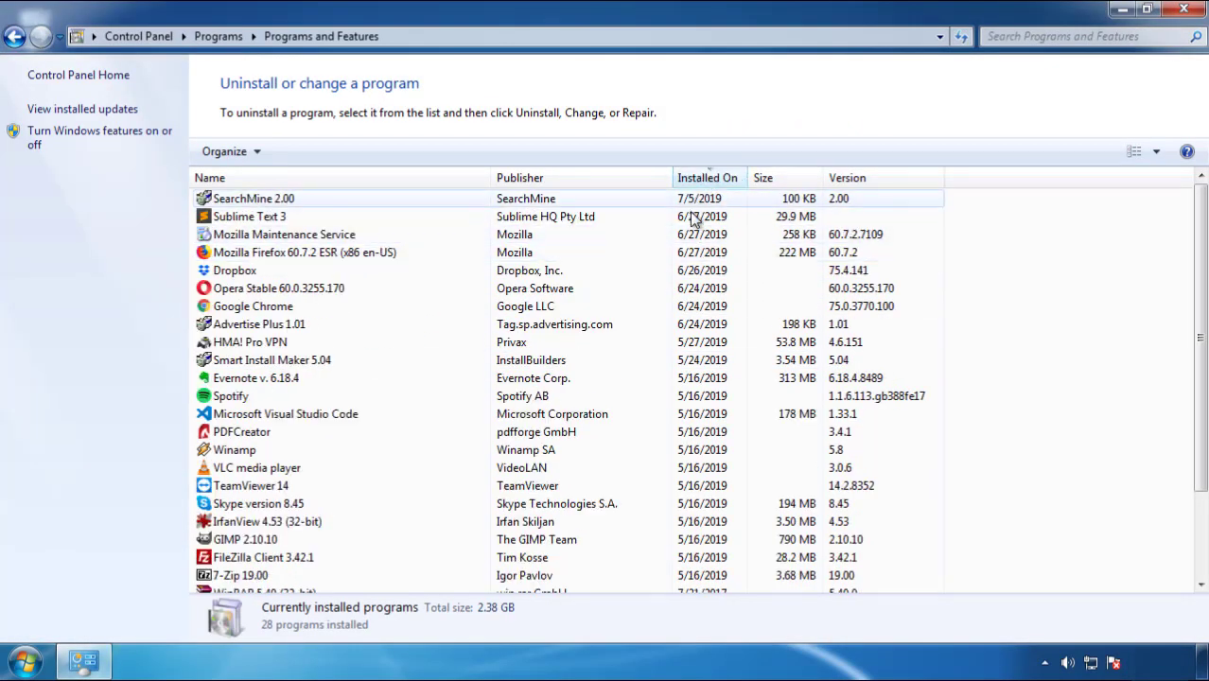
click(255, 200)
- Uninstall SearchMine 2.00 and close its finished uninstaller
click(300, 151)
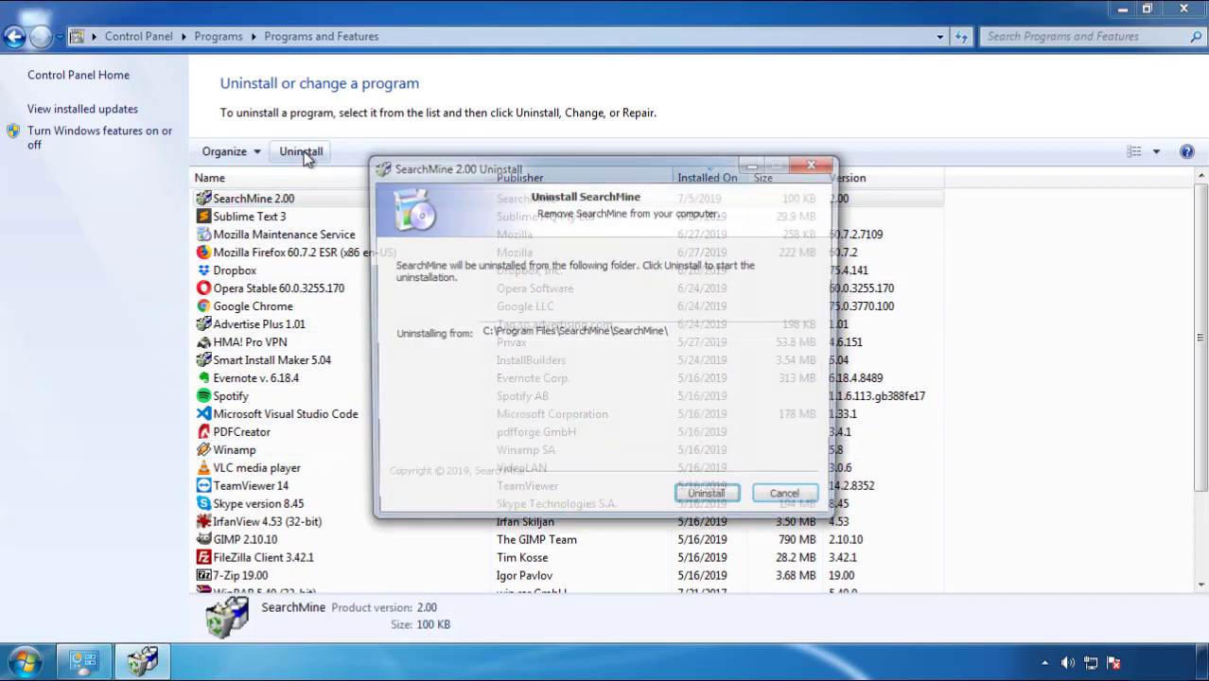
click(709, 501)
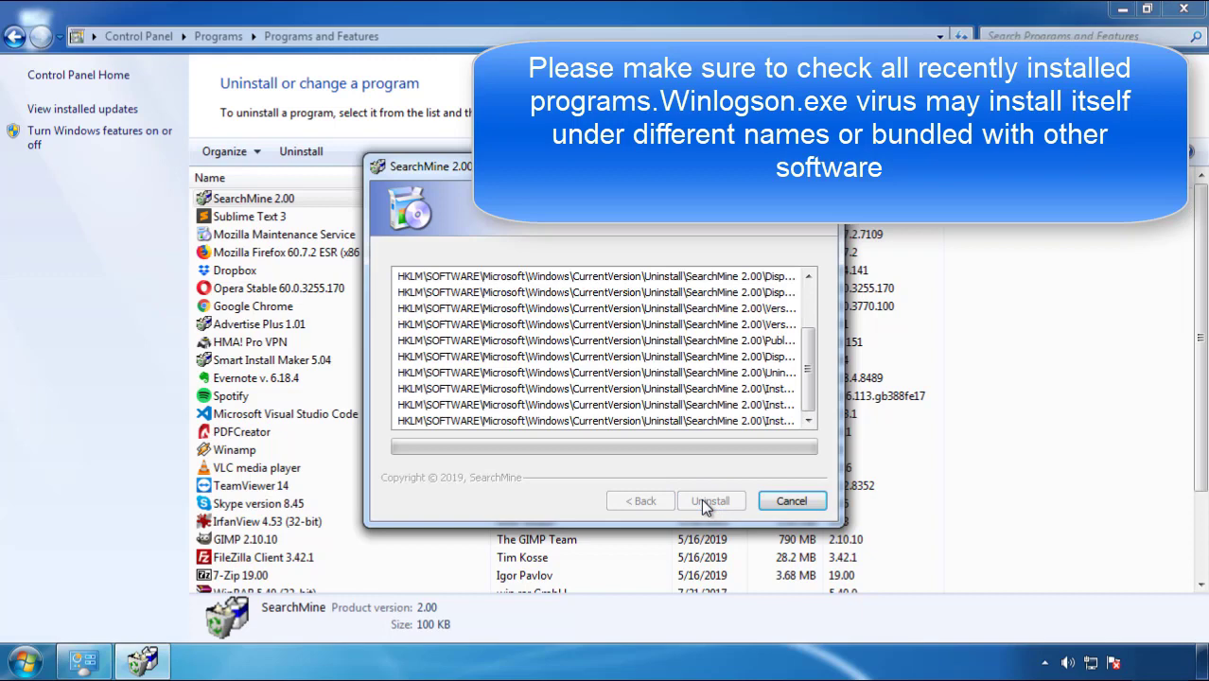
click(701, 499)
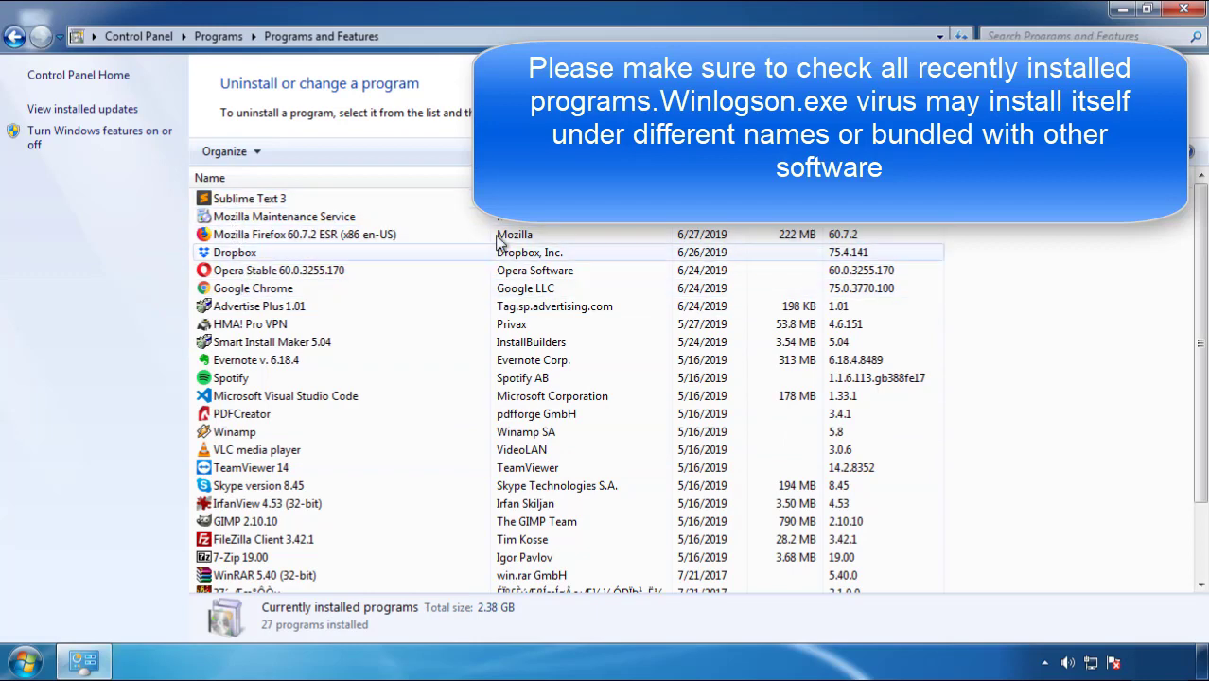
- Close Programs and Features and restart Windows from the Start menu
click(1186, 11)
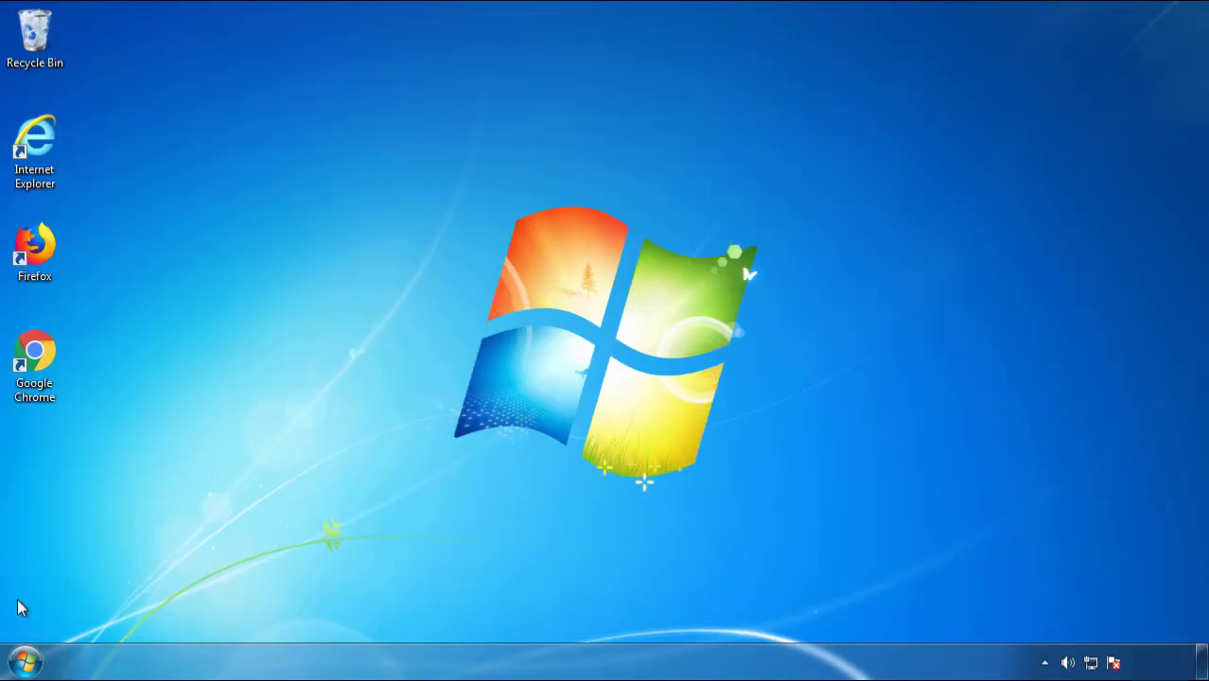
click(23, 660)
click(328, 613)
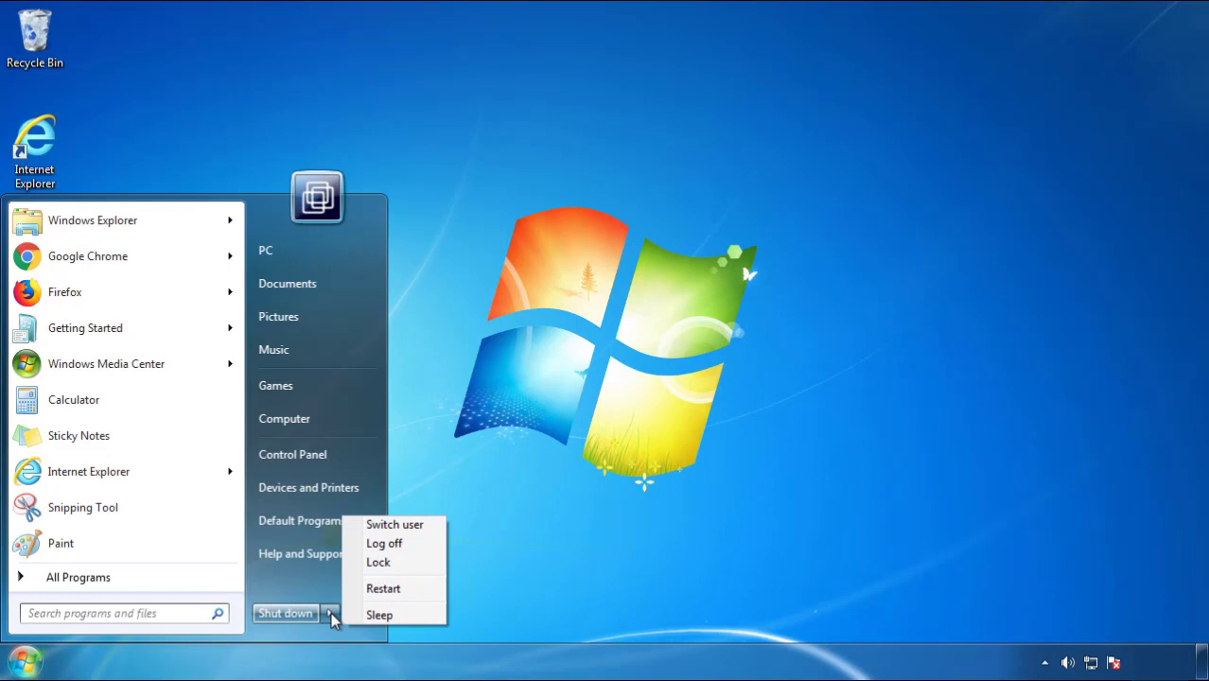
click(626, 548)
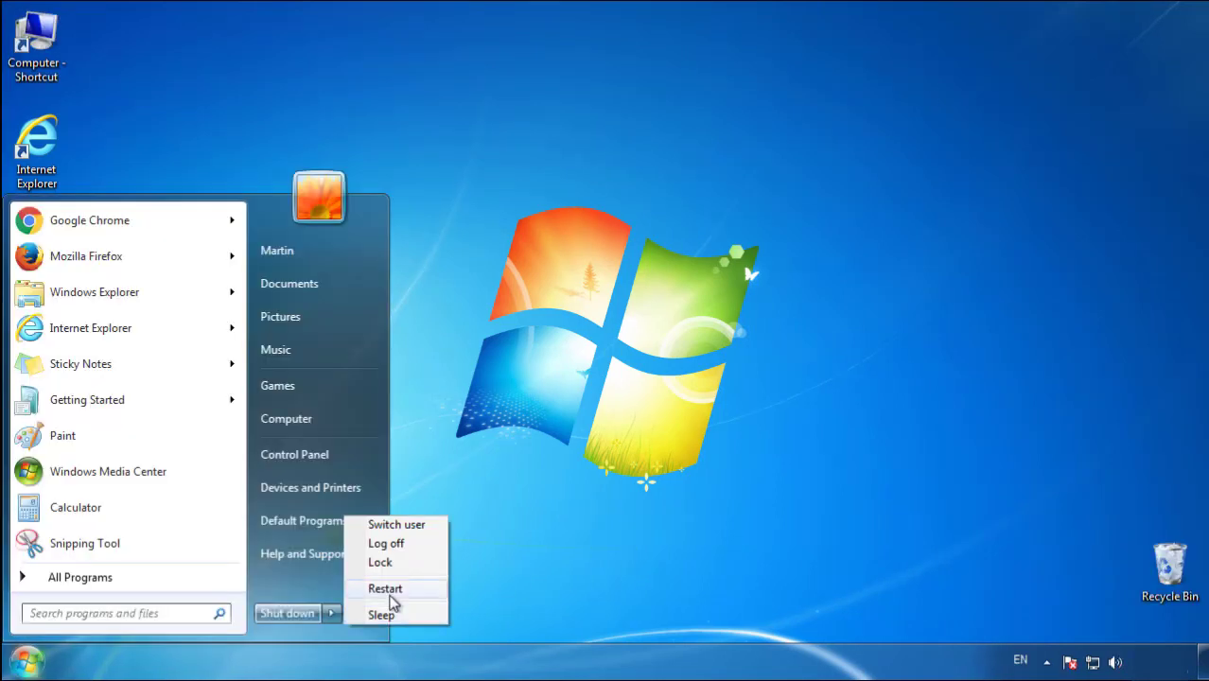
click(392, 589)
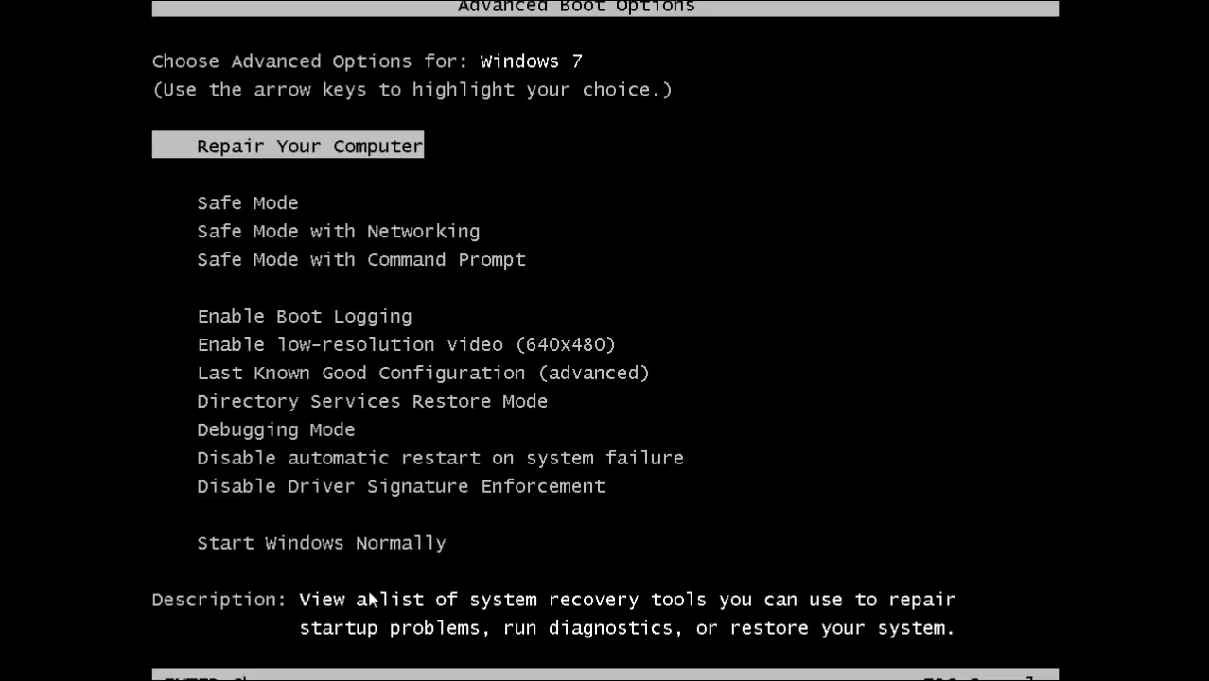
- Boot into Safe Mode, launch Firefox, and decline making it the default browser
key(Down)
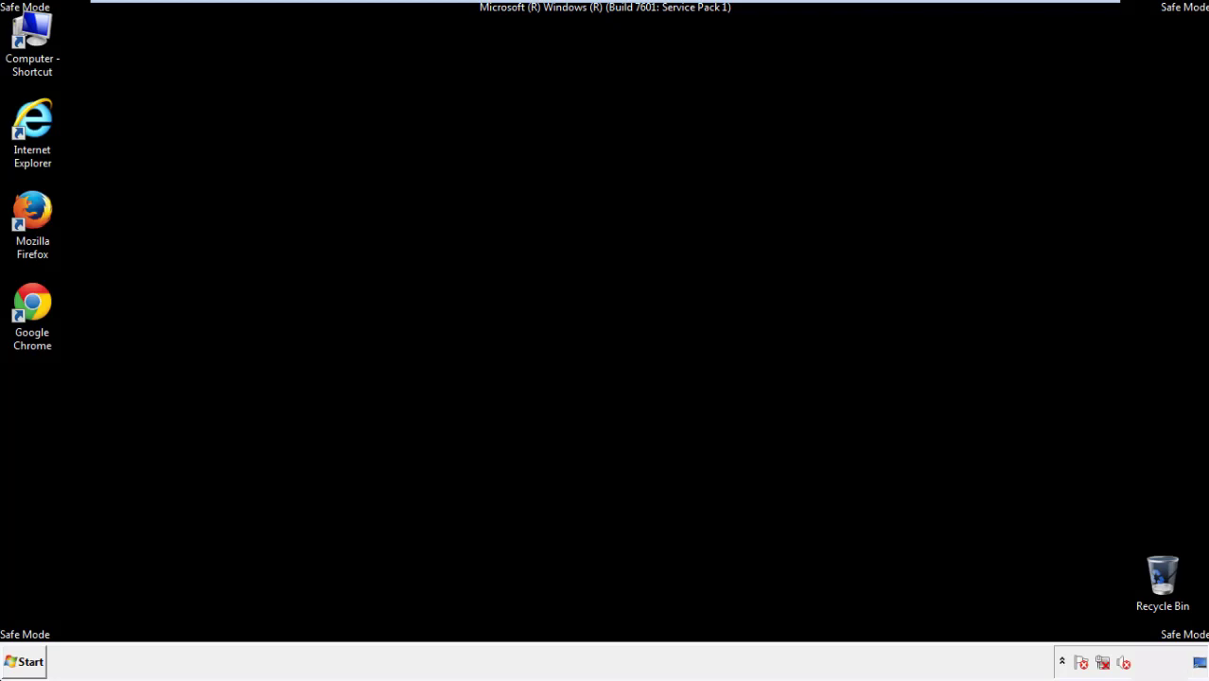
double_click(41, 221)
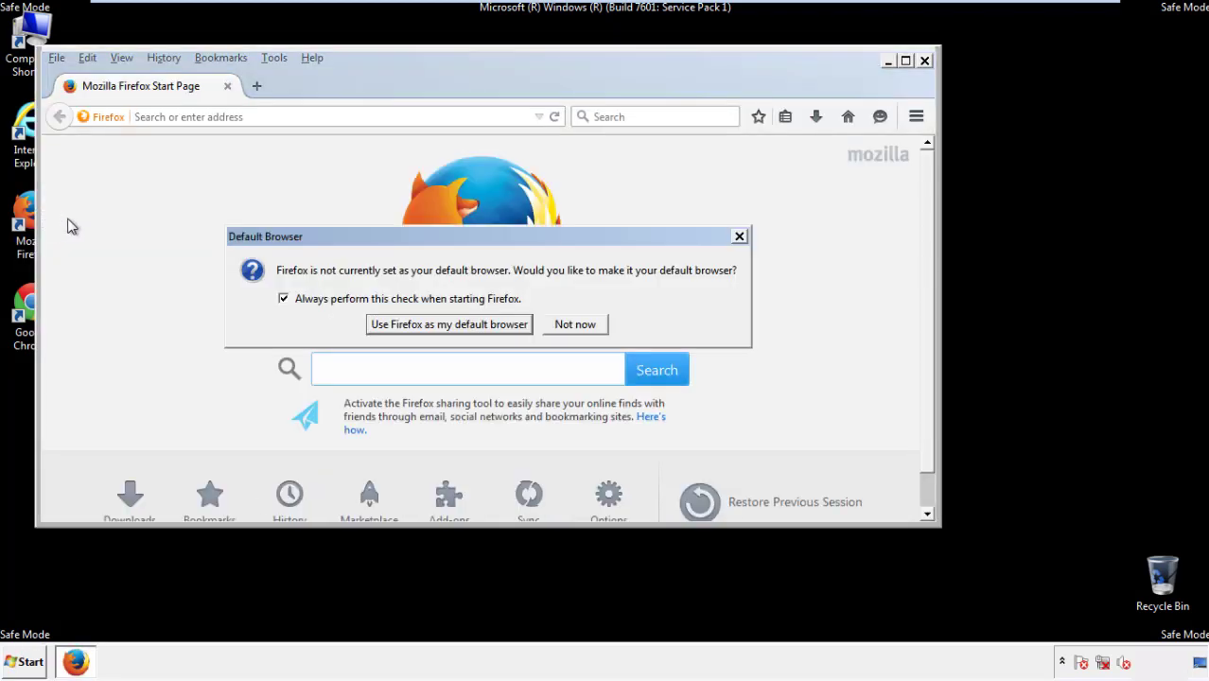
click(577, 324)
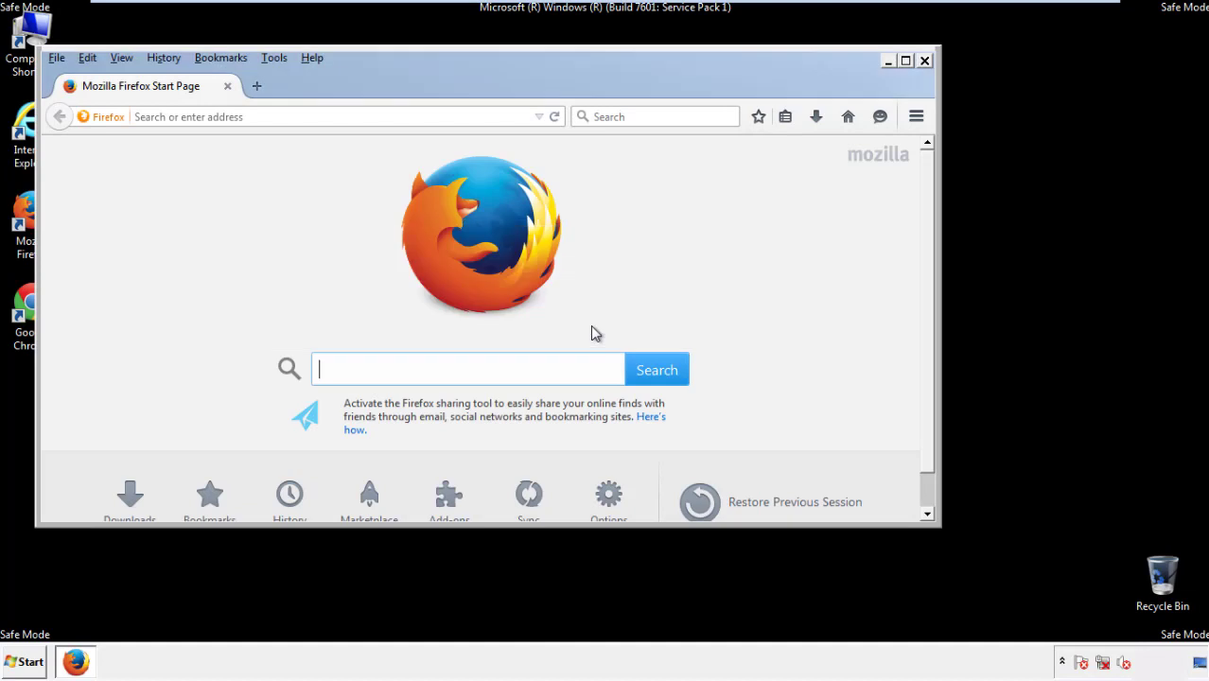
- Hide and then re-show Firefox's menu bar from the toolbar context menu
right_click(370, 80)
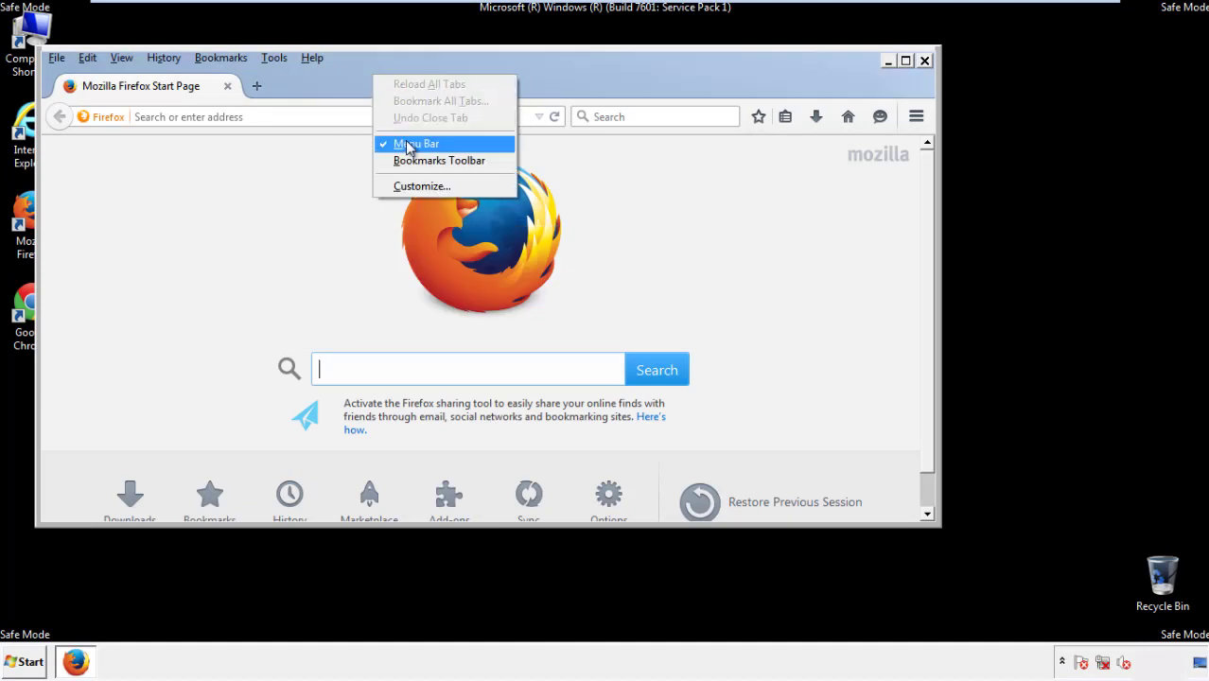
click(404, 143)
right_click(381, 77)
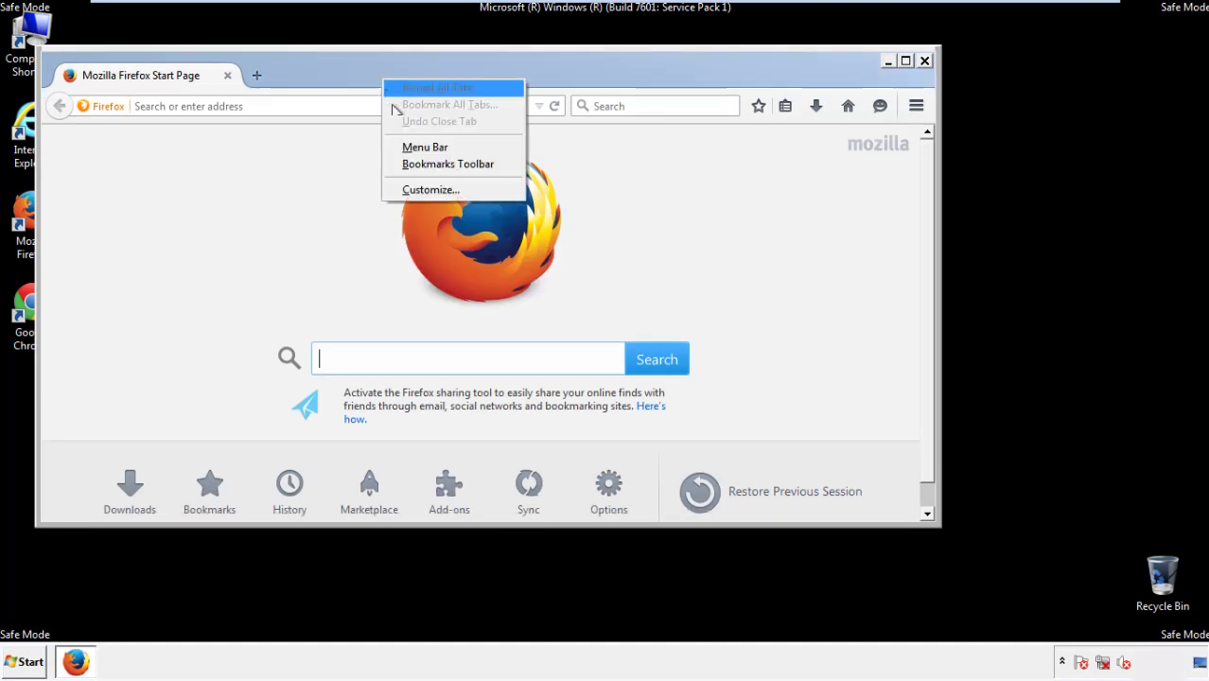
click(405, 148)
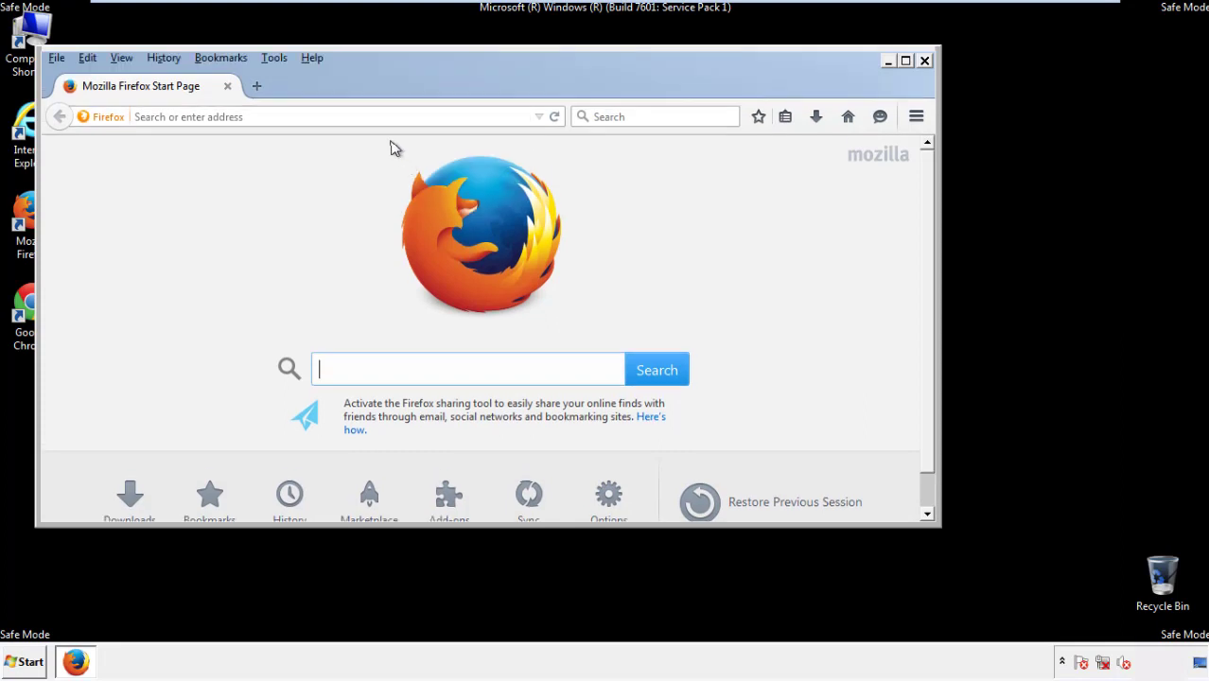
- Clear Firefox's history for range Everything, including offline website data and site preferences
click(171, 60)
click(181, 95)
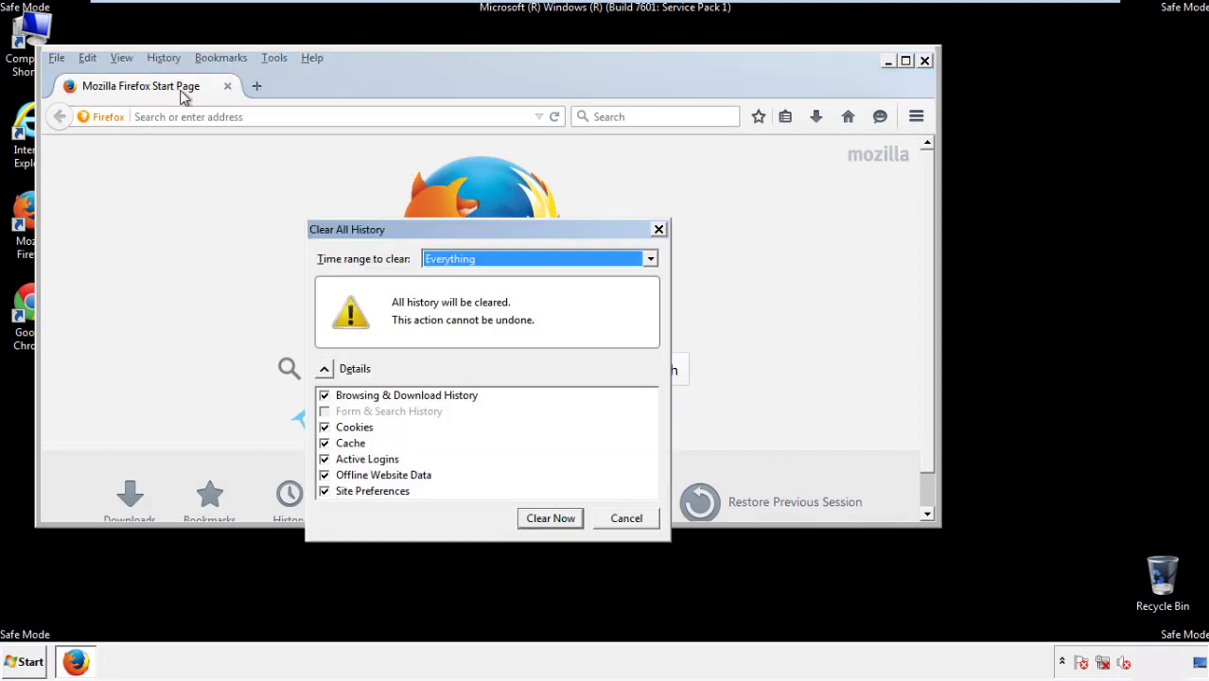
click(449, 263)
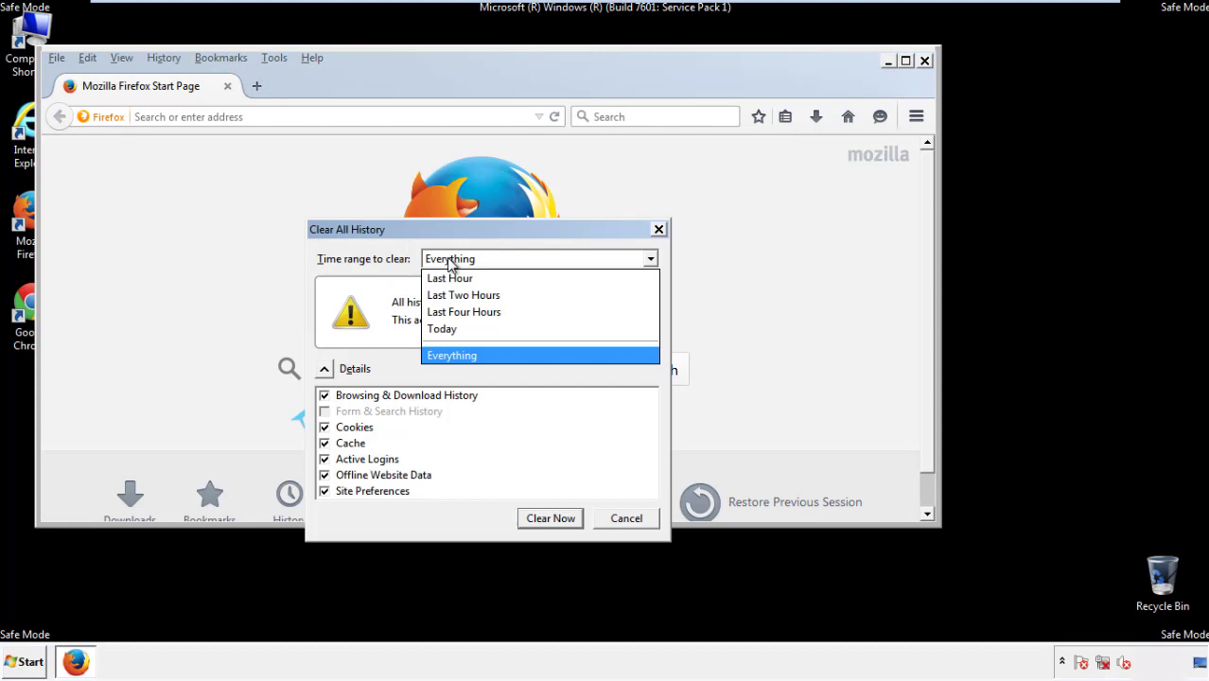
click(451, 352)
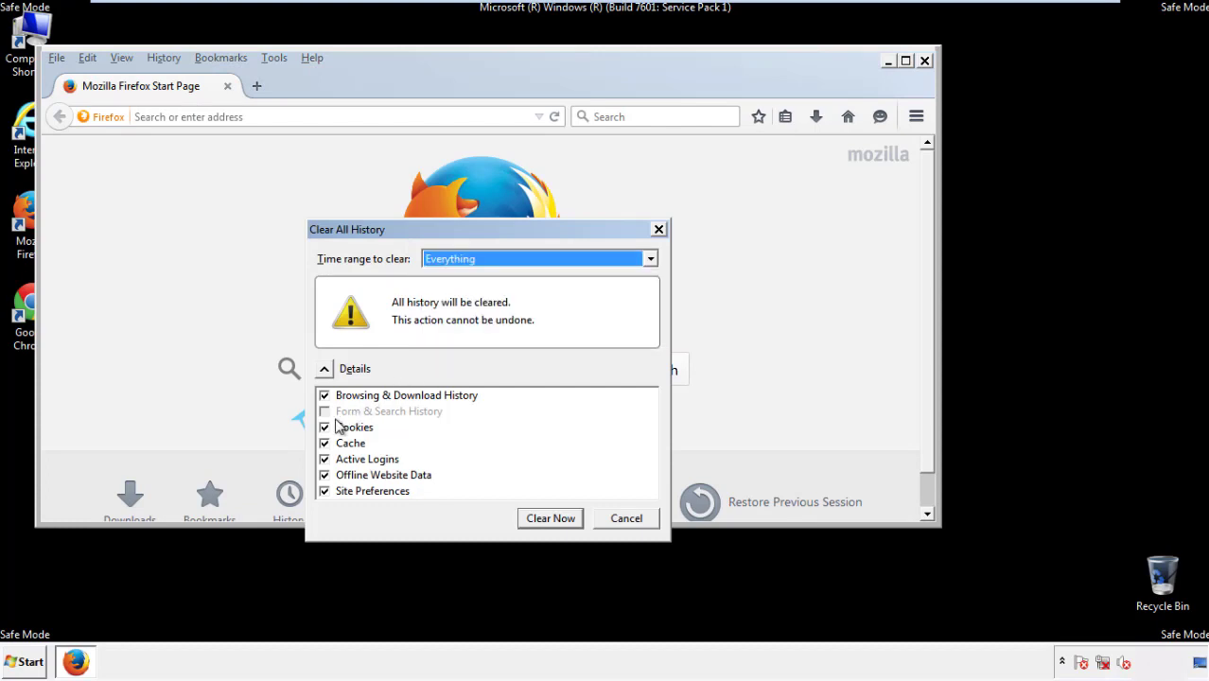
click(324, 475)
click(324, 475)
click(324, 490)
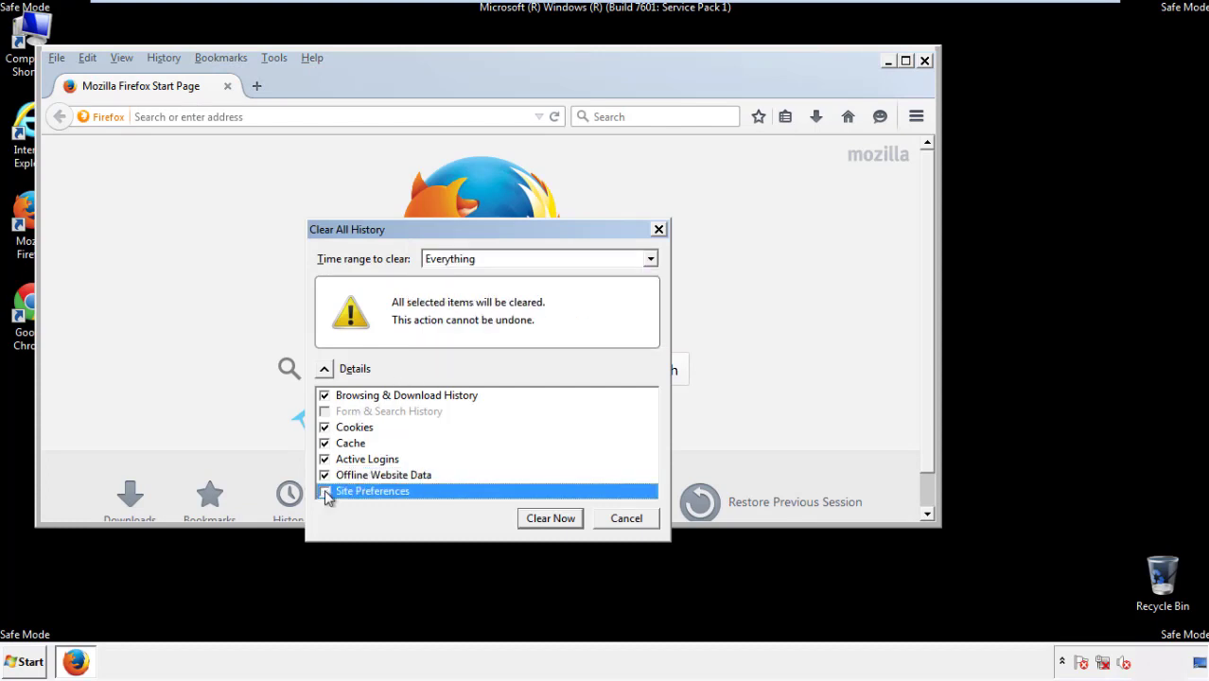
click(325, 493)
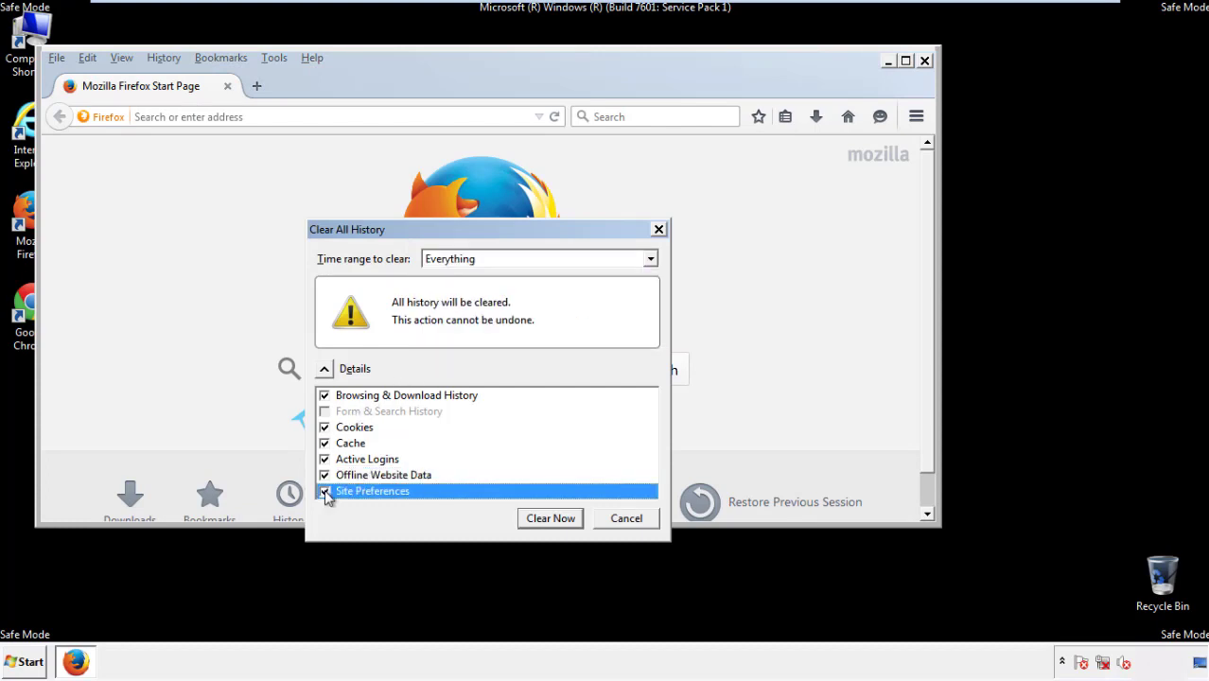
click(550, 520)
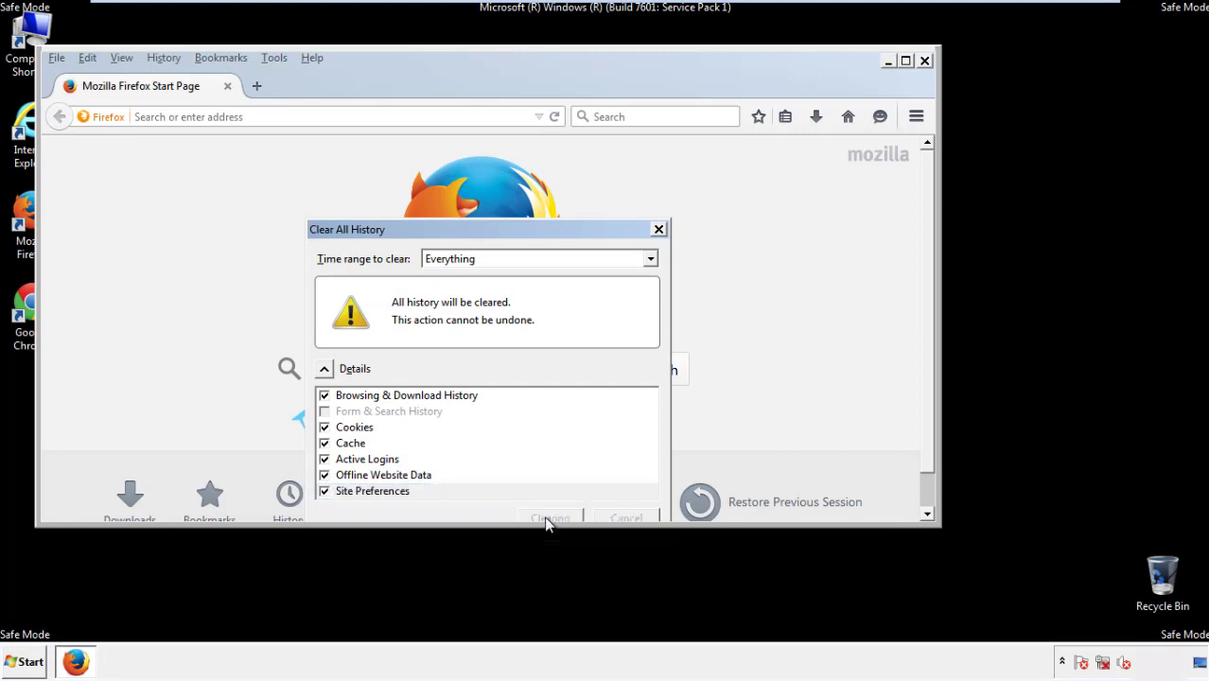
- Refresh Firefox from Troubleshooting Information, decline the default-browser prompt, and close Firefox
click(312, 57)
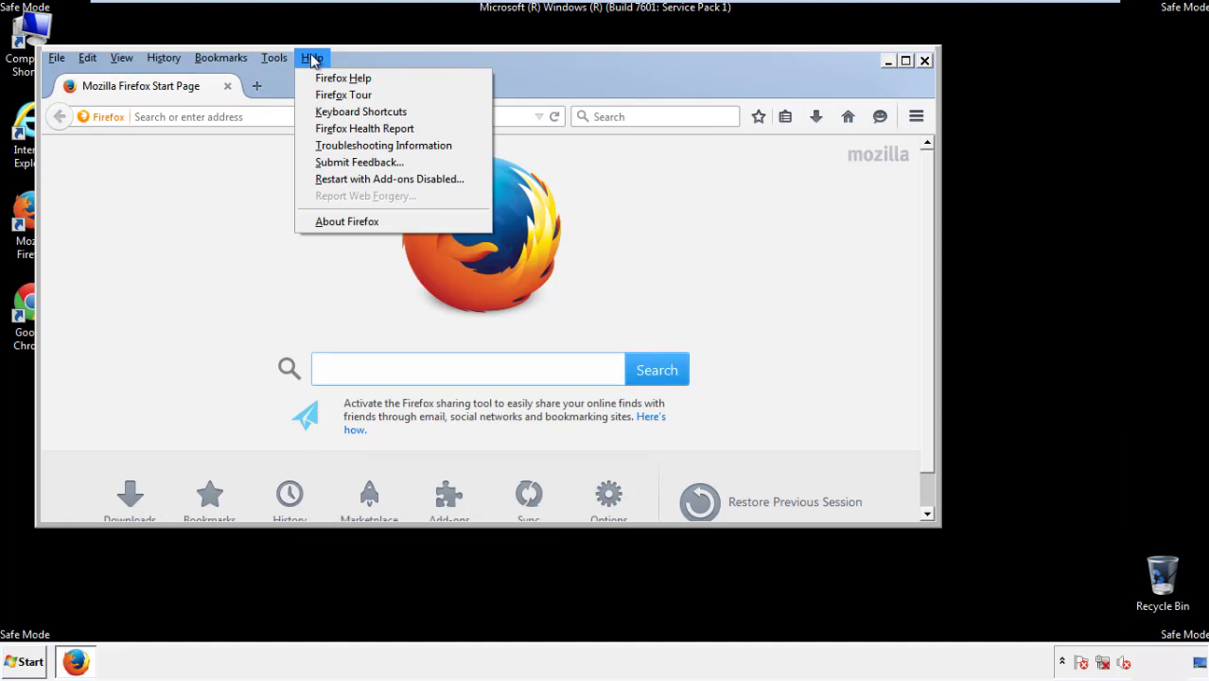
click(351, 144)
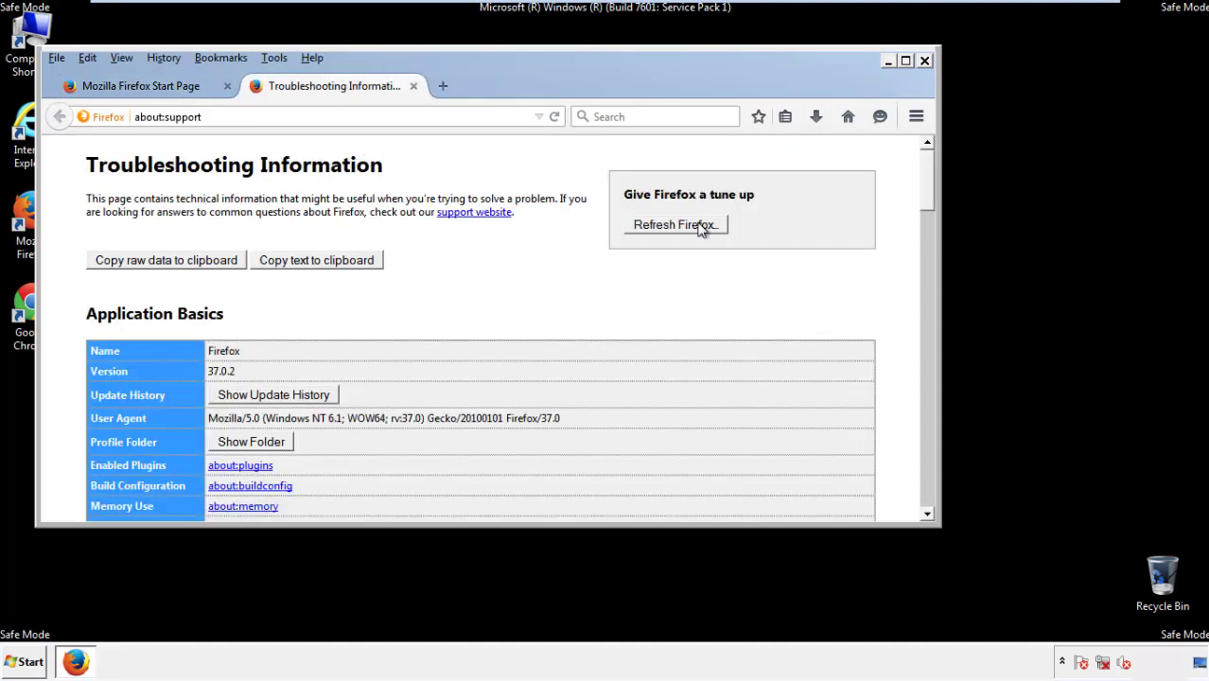
click(700, 228)
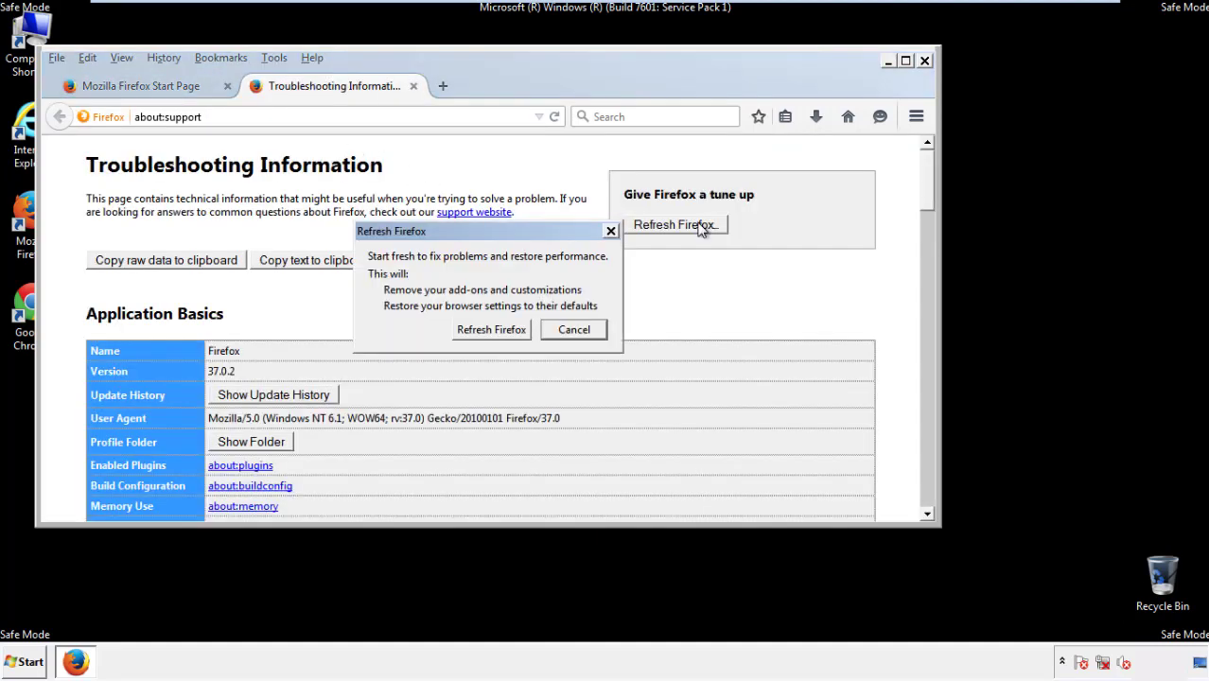
click(491, 330)
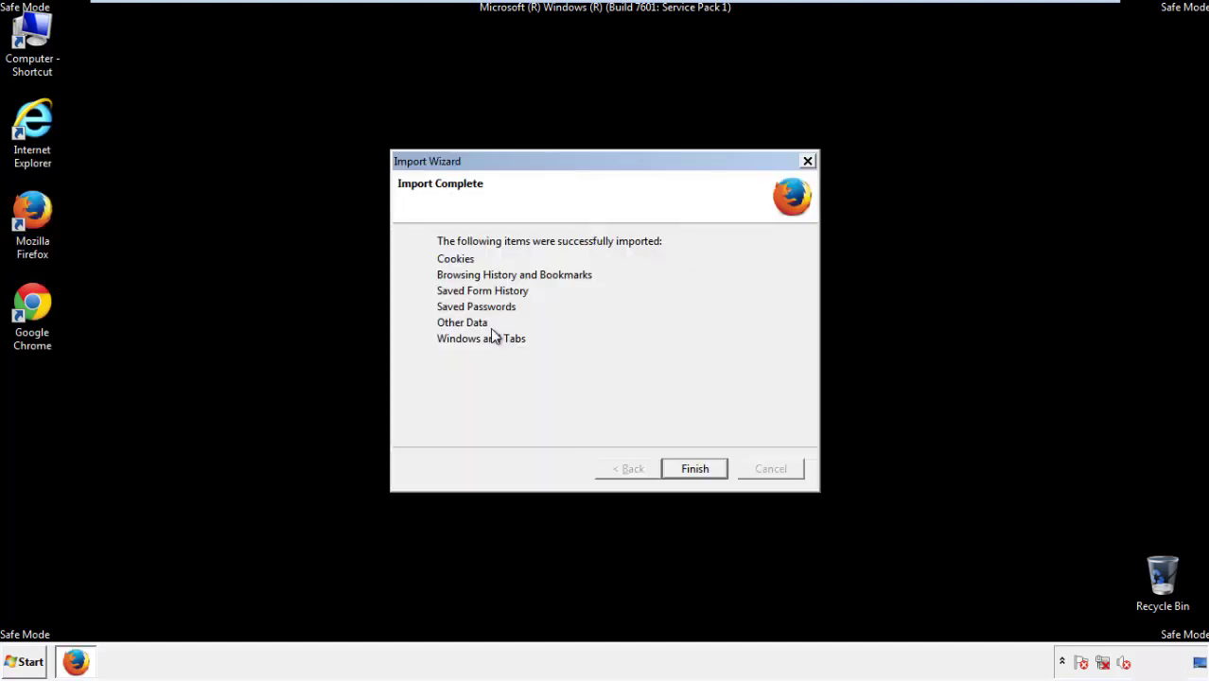
click(694, 469)
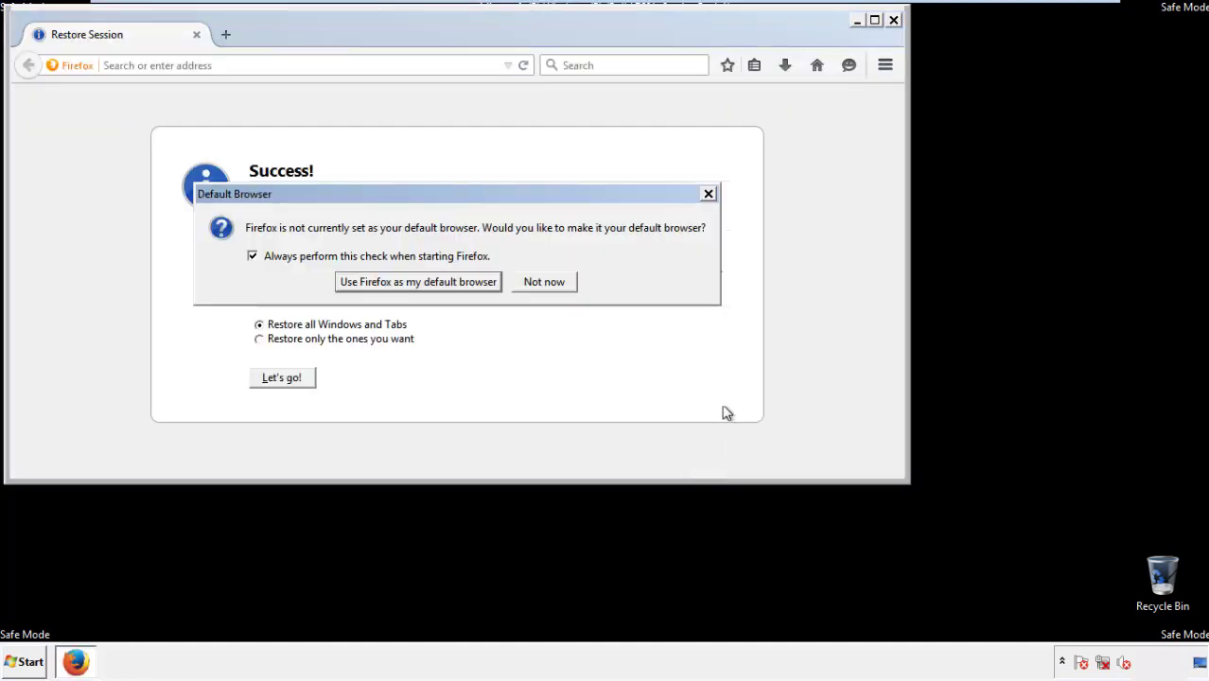
click(545, 283)
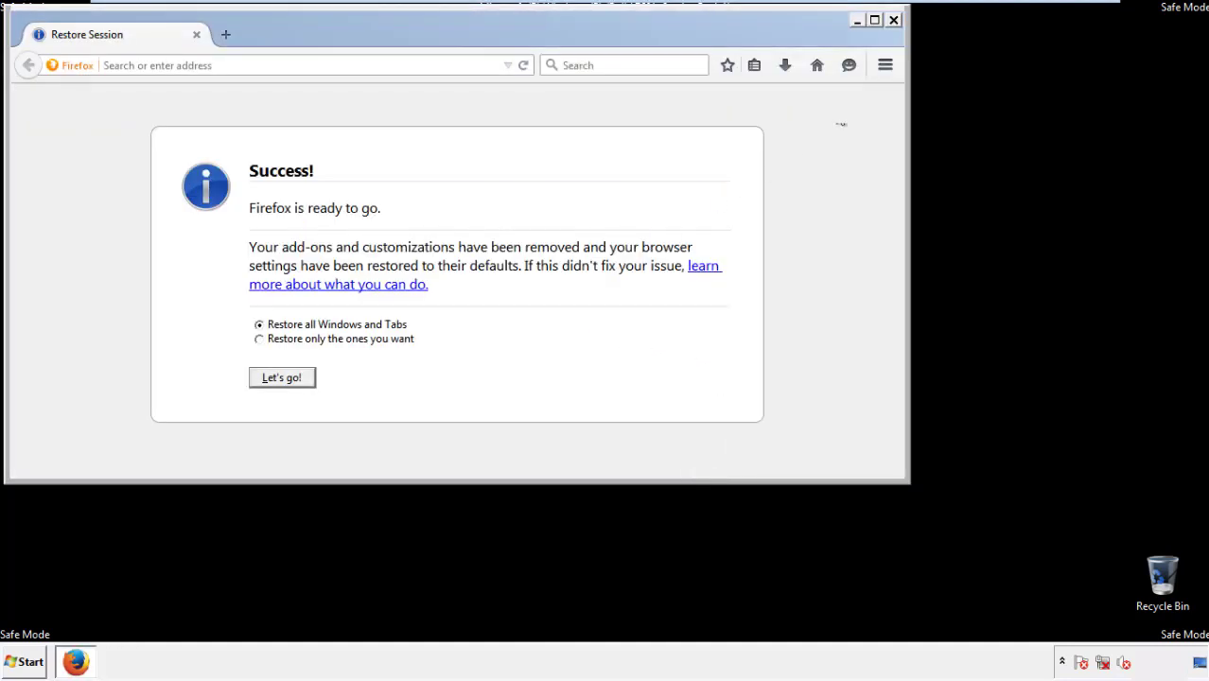
click(893, 20)
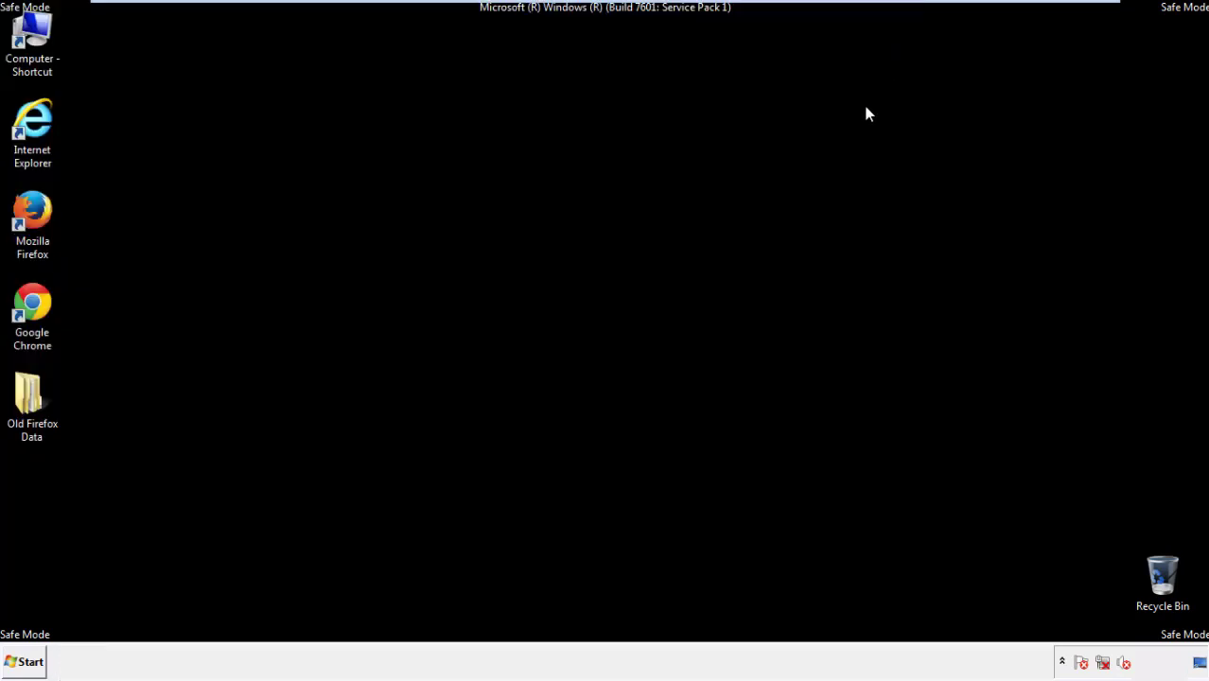
- Launch Chrome from the desktop, dismiss the default-browser infobar, and show its main menu
click(28, 301)
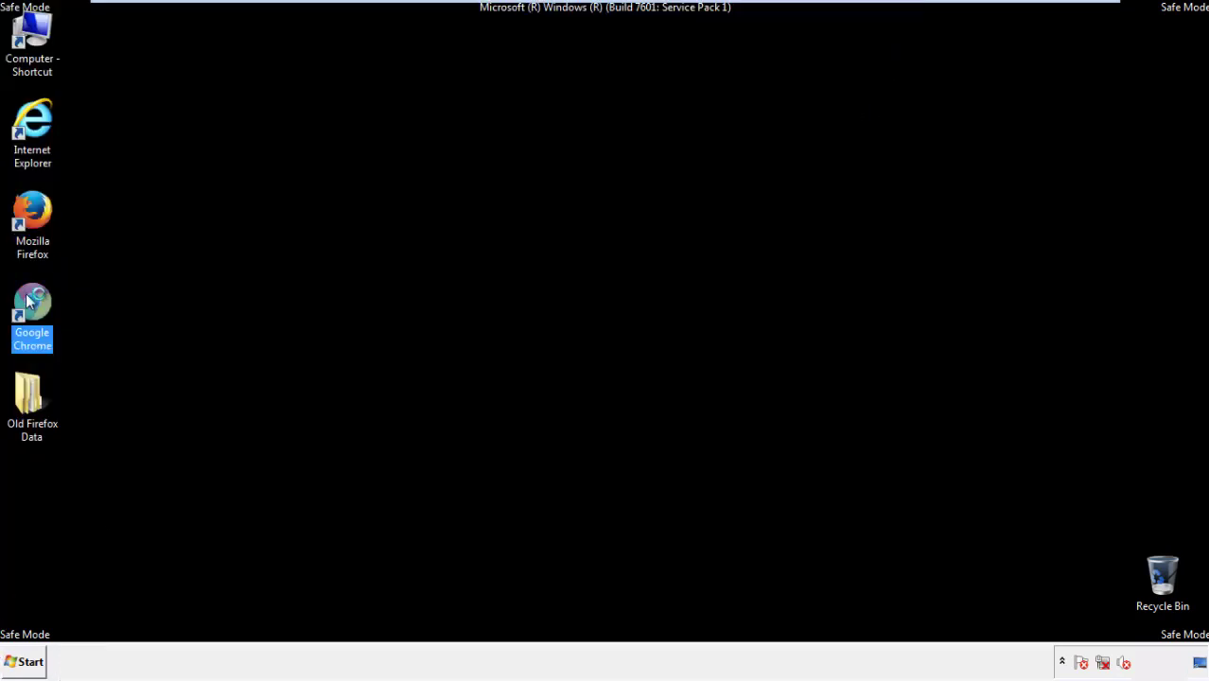
double_click(28, 301)
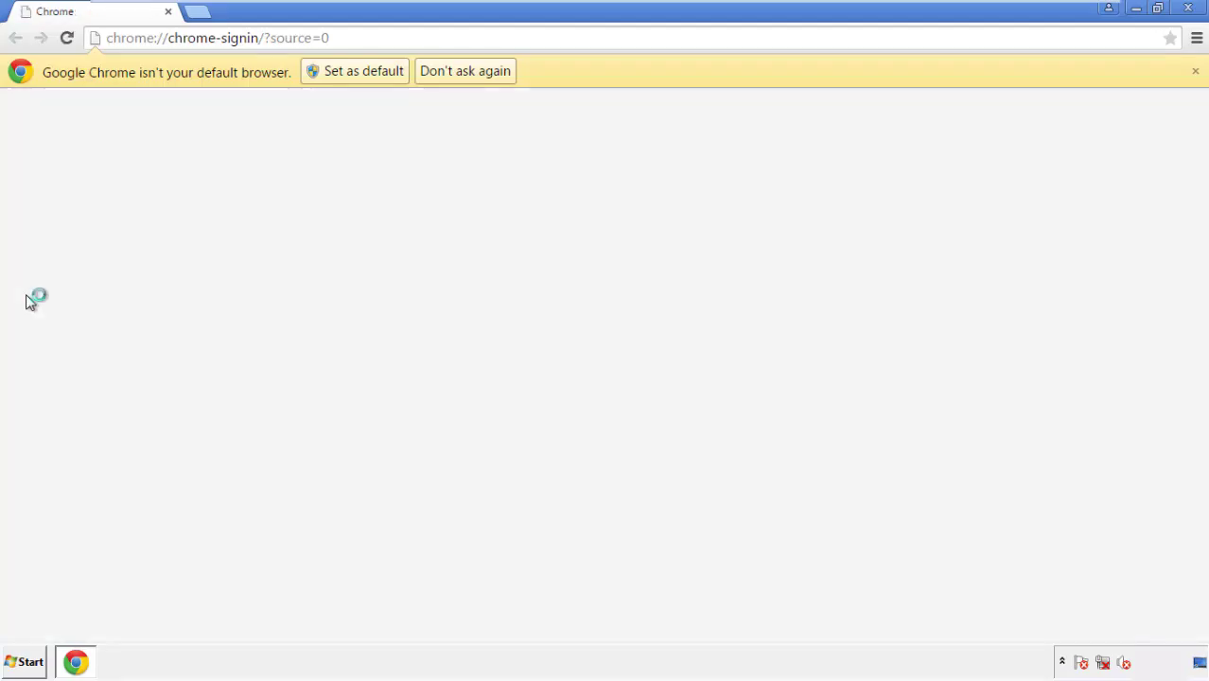
click(485, 73)
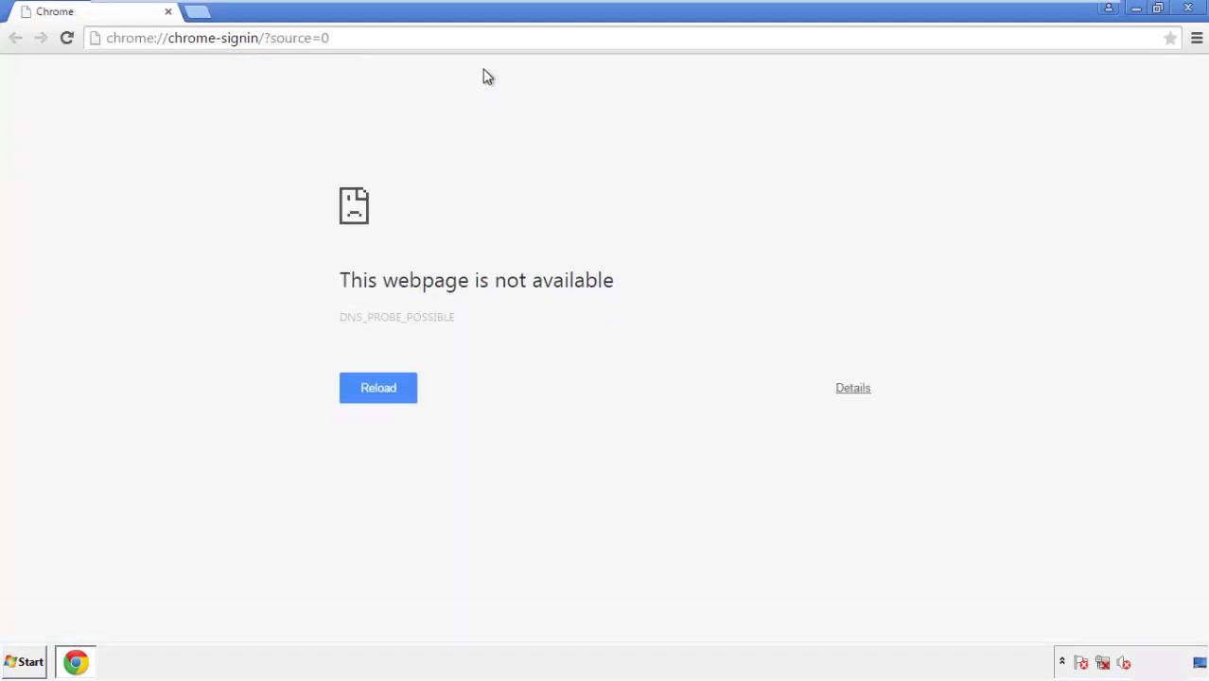
click(1196, 40)
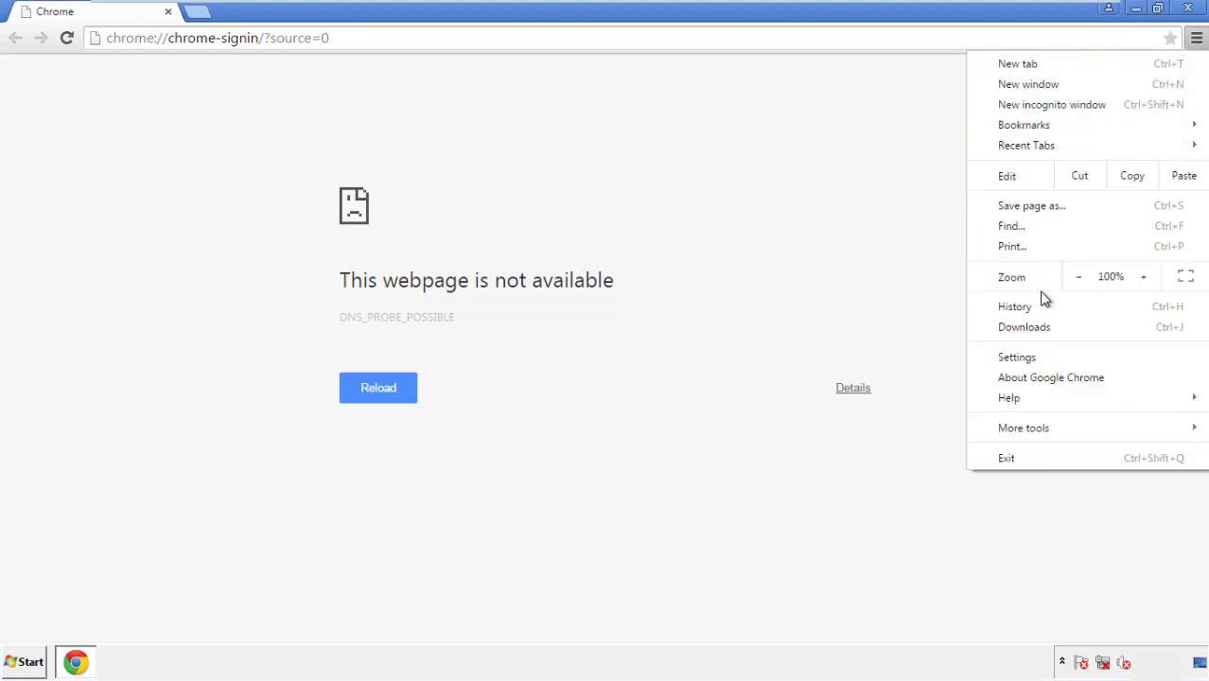
- Clear Chrome's browsing data from the beginning of time, including autofill form data
click(1022, 357)
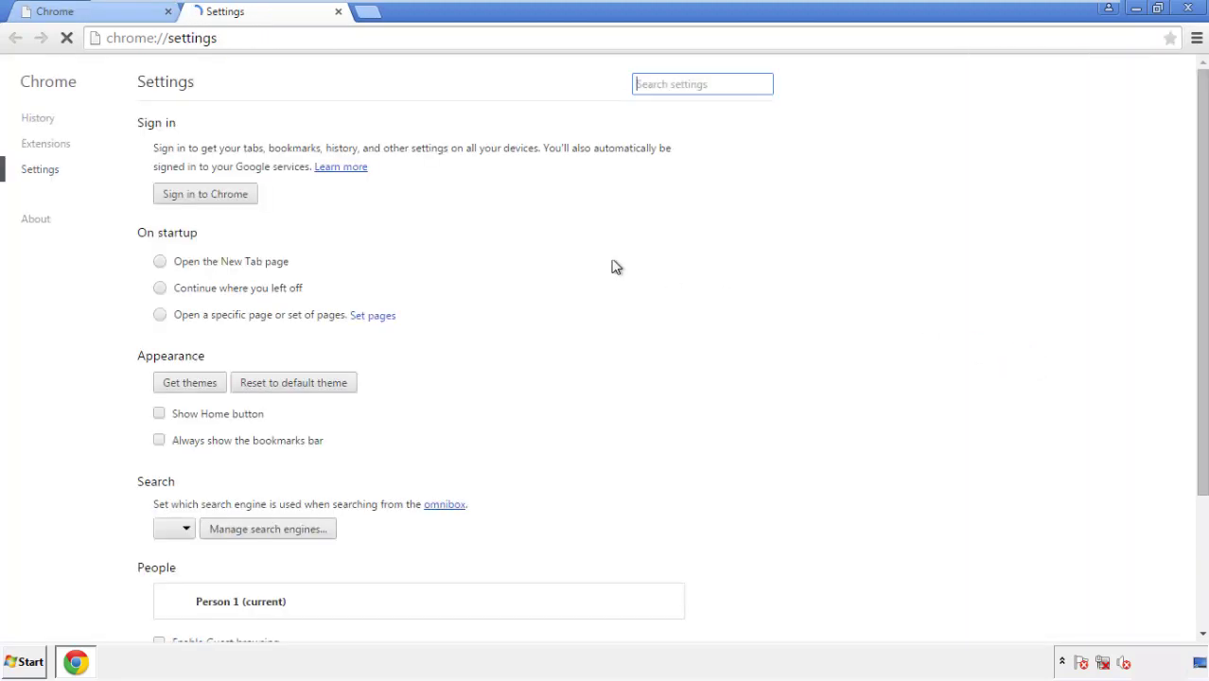
click(42, 121)
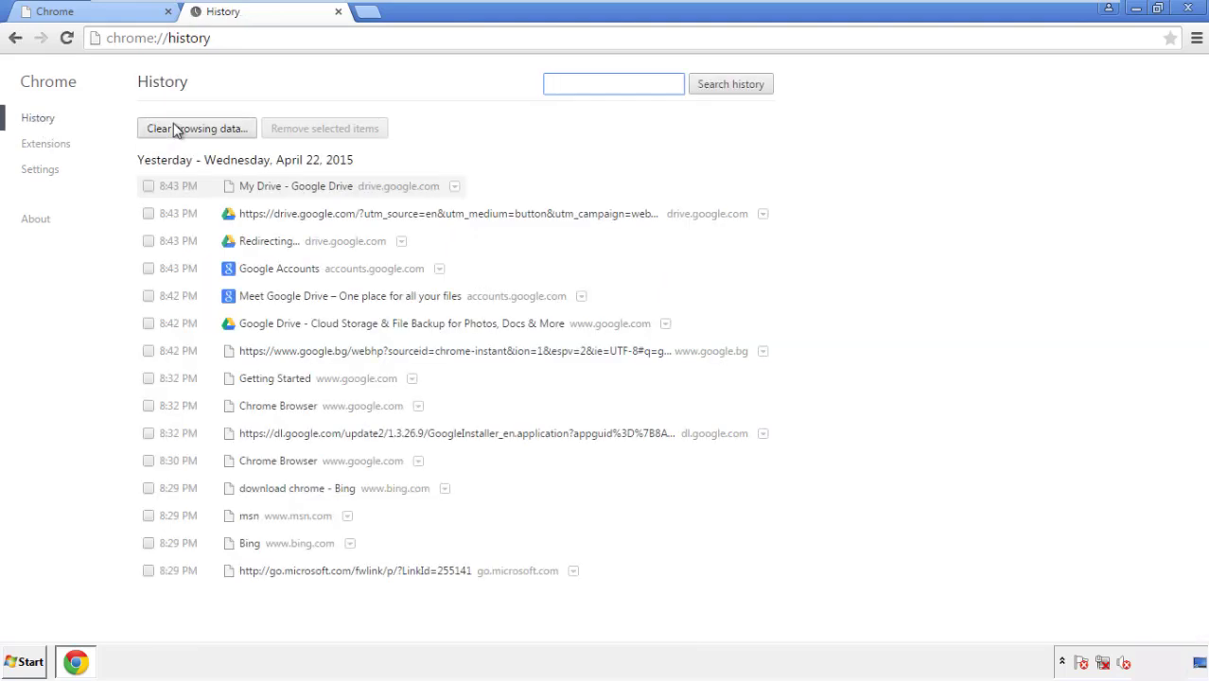
click(183, 129)
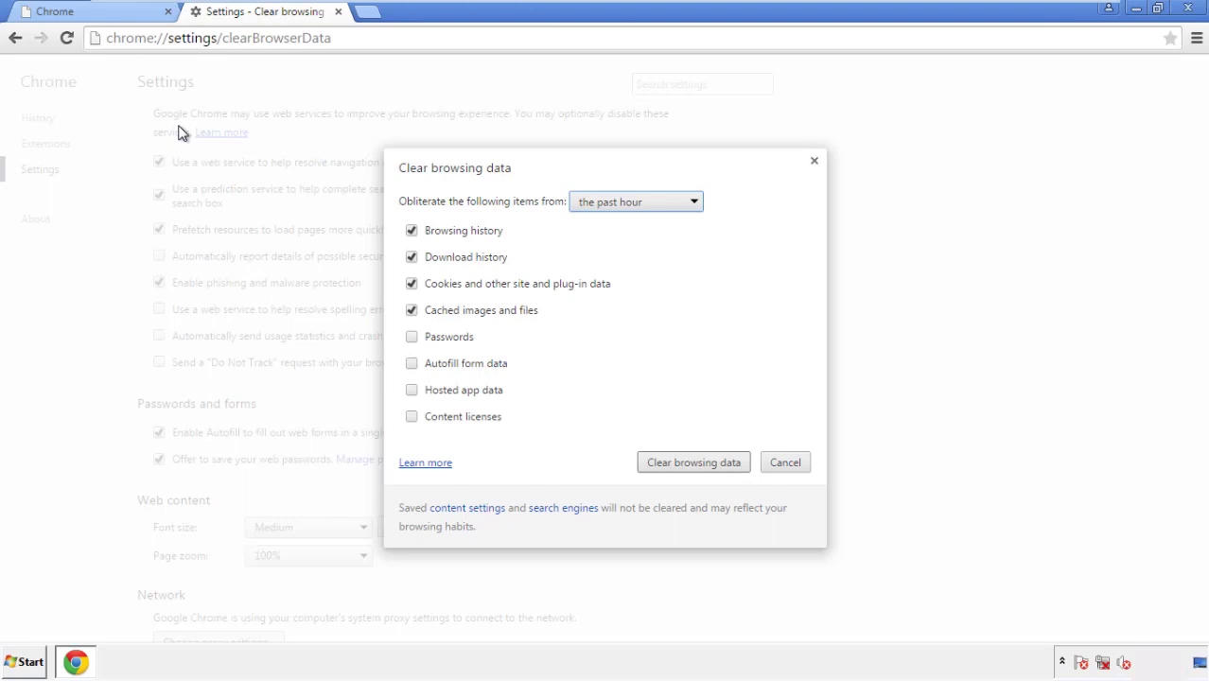
click(608, 204)
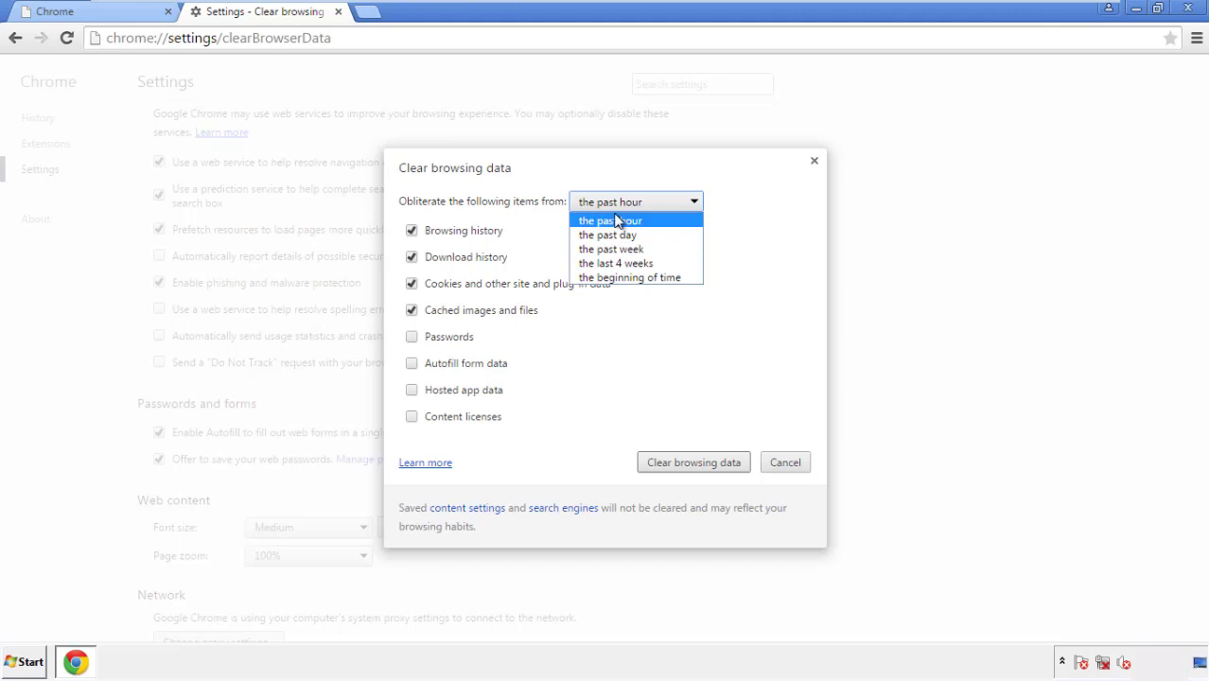
click(606, 278)
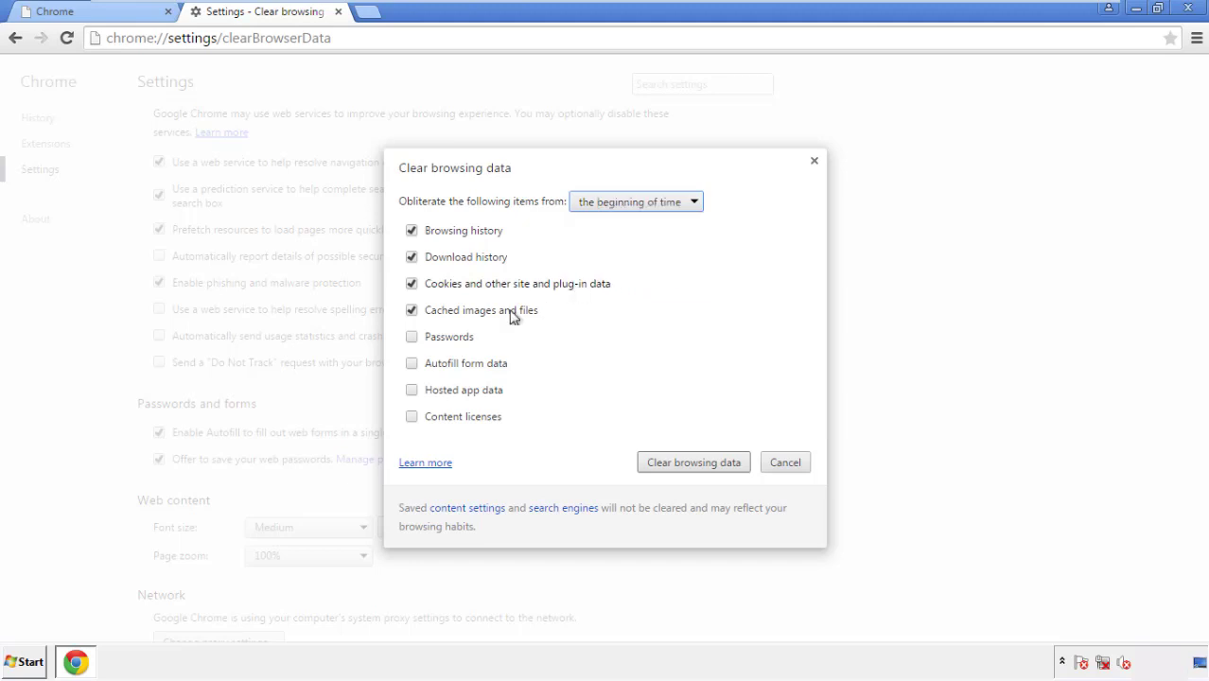
click(414, 365)
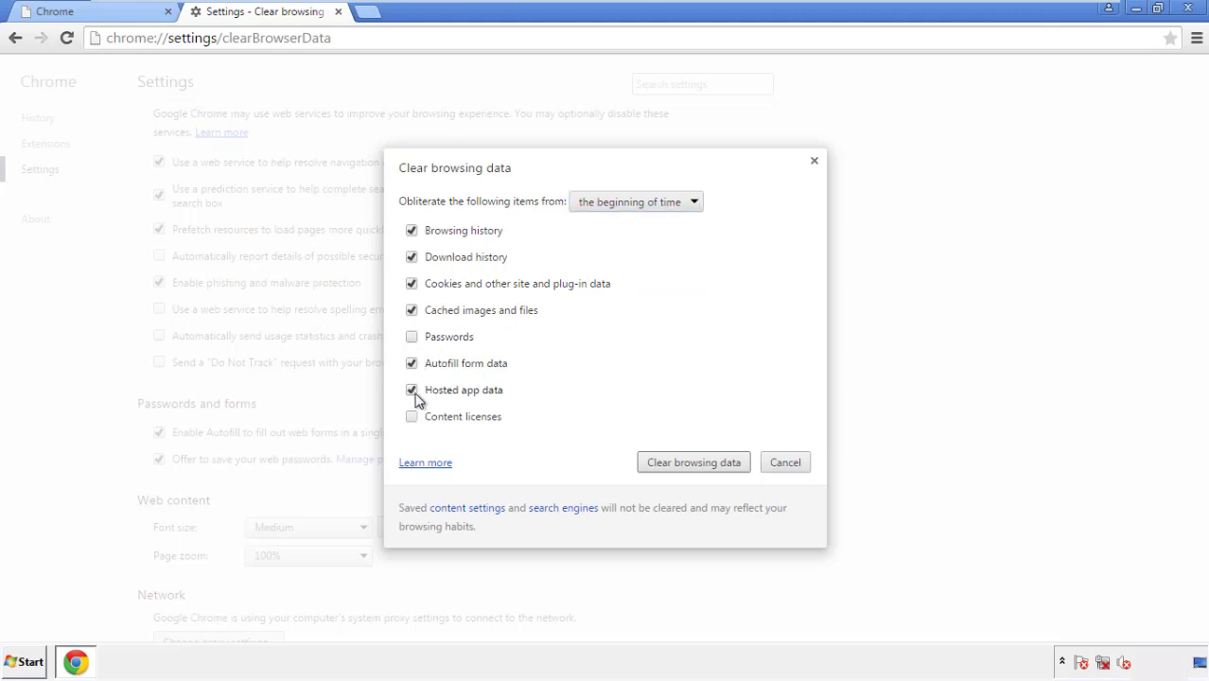
click(674, 463)
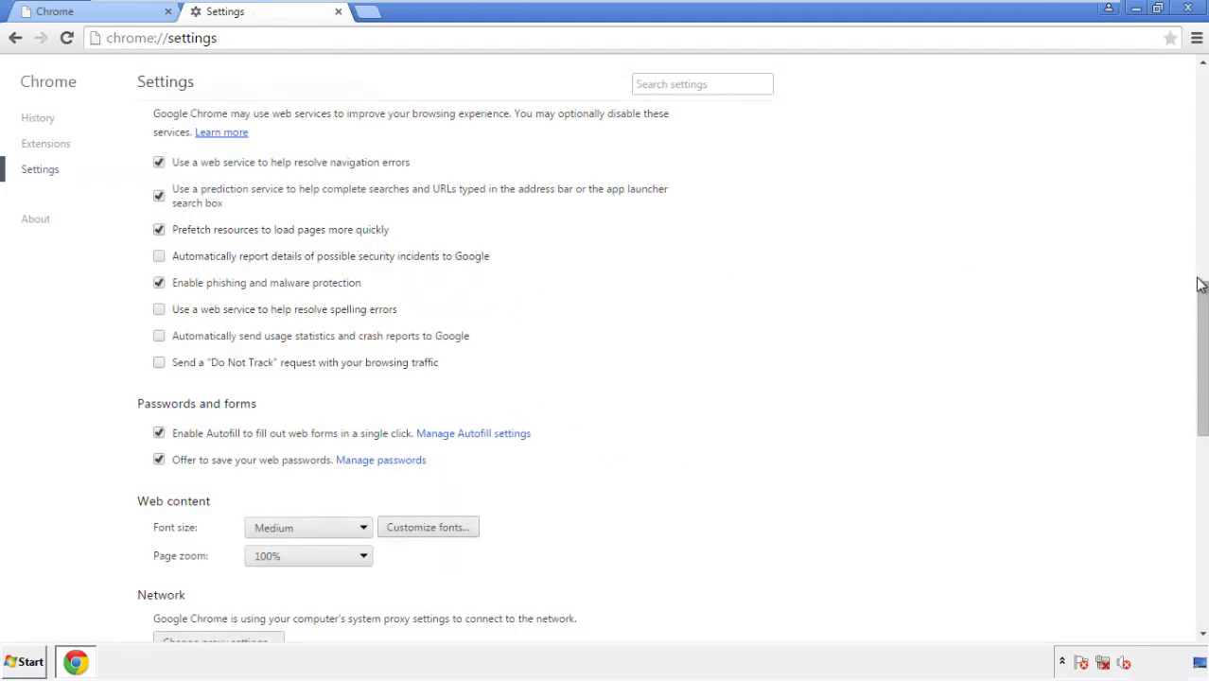
- Reset Chrome's settings to their original defaults and close Chrome
drag(1201, 284, 1201, 499)
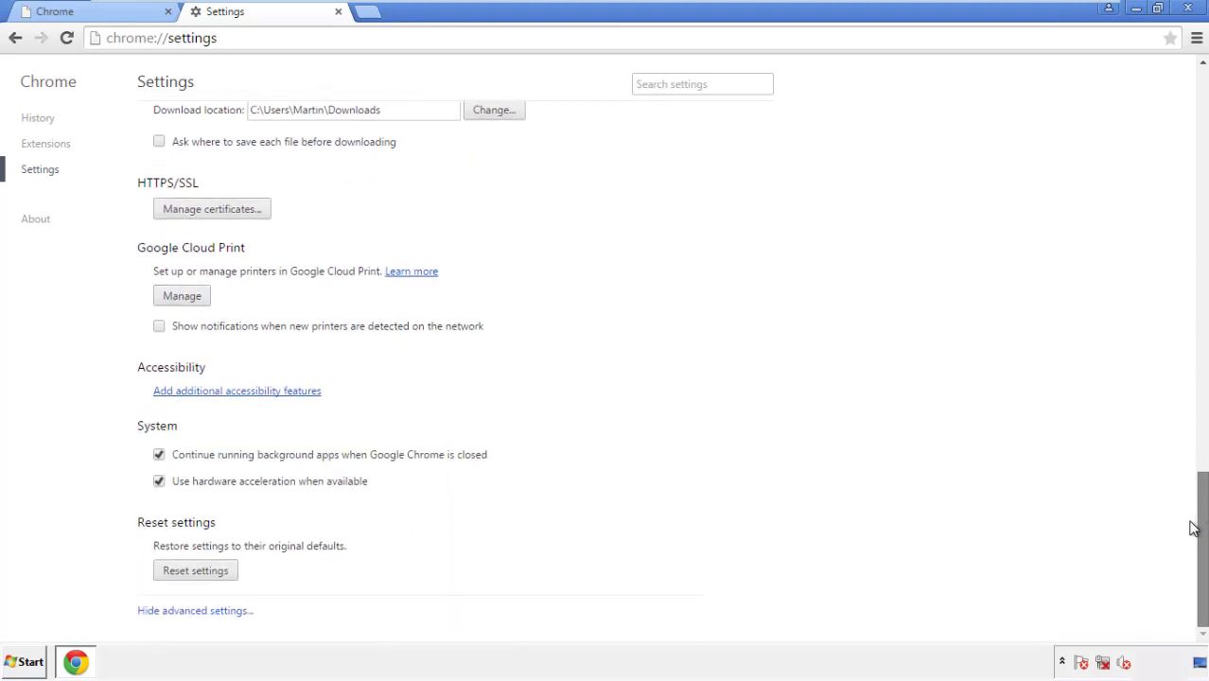
click(227, 573)
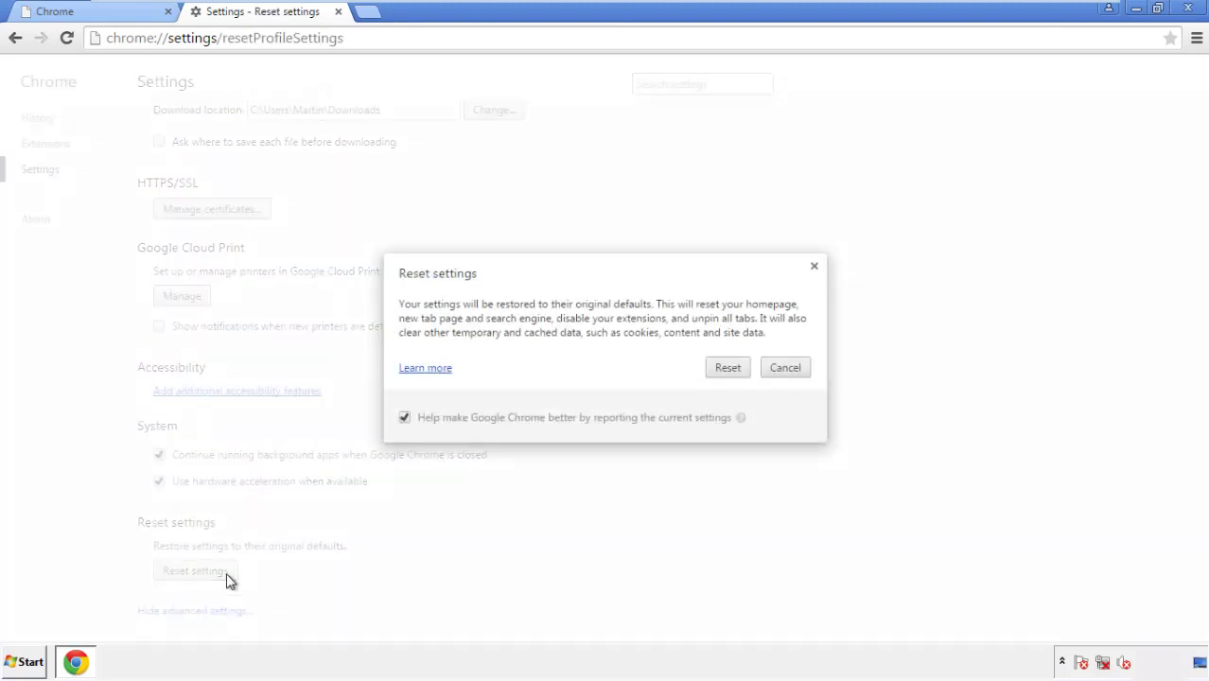
click(727, 368)
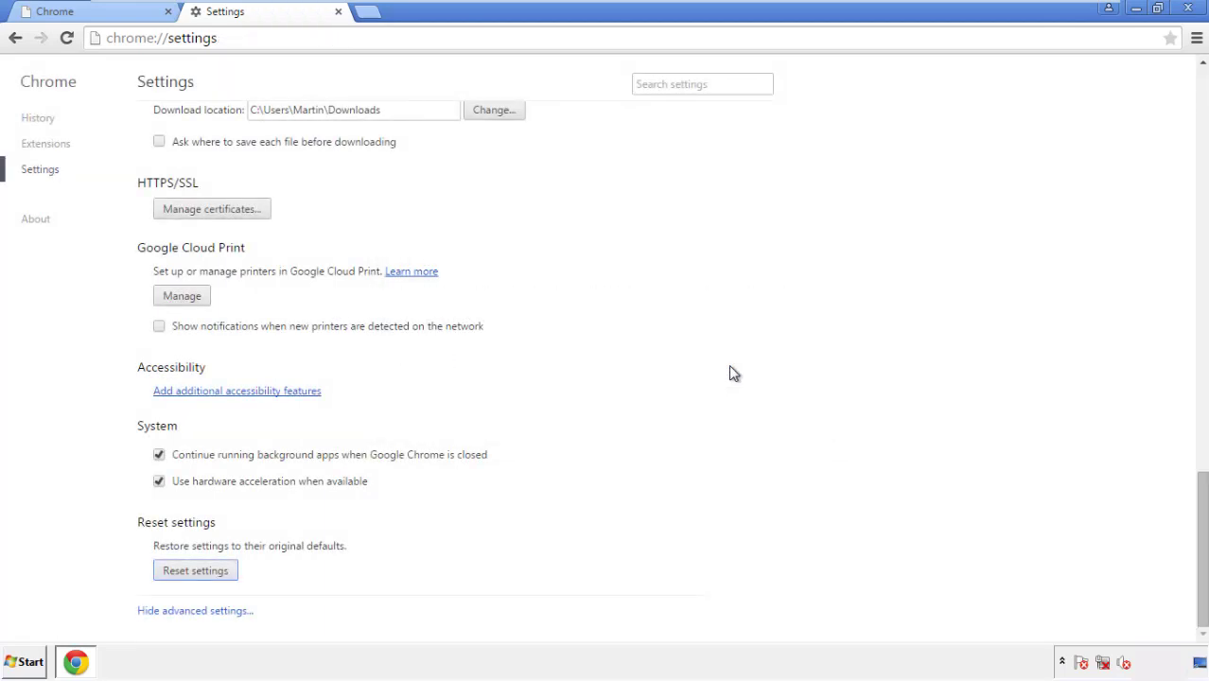
click(1187, 8)
- Launch Firefox, remove the Search Mine extension from Add-ons, and close the browser
click(653, 306)
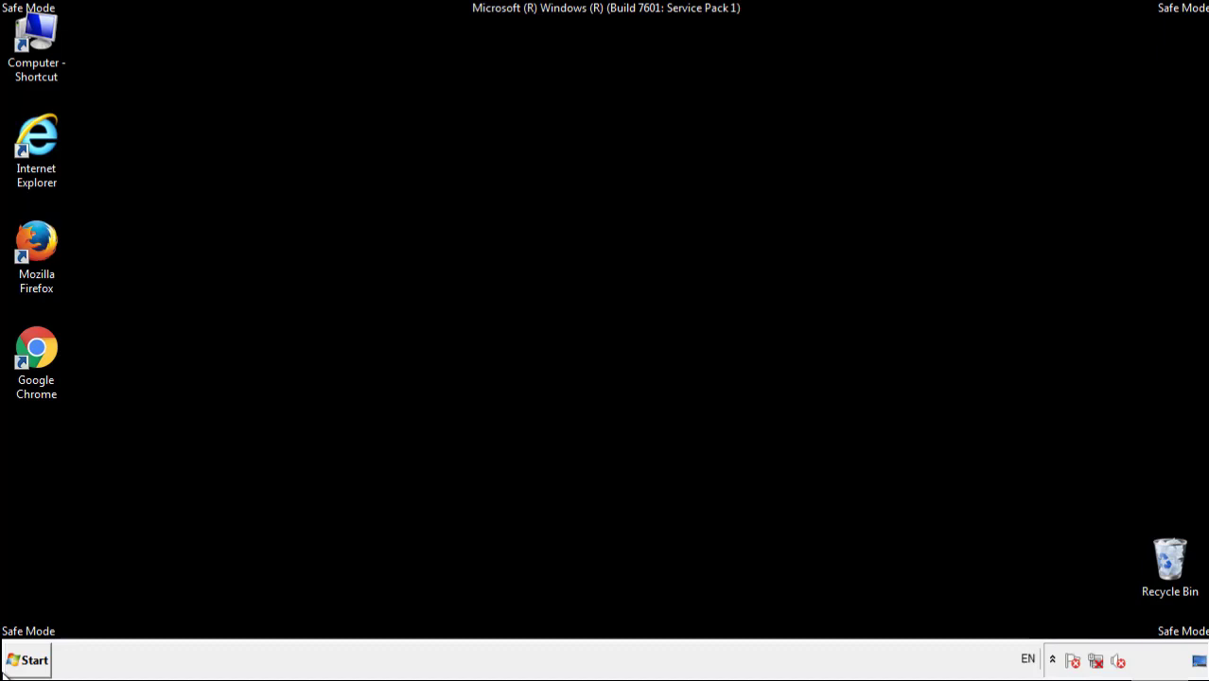
double_click(46, 237)
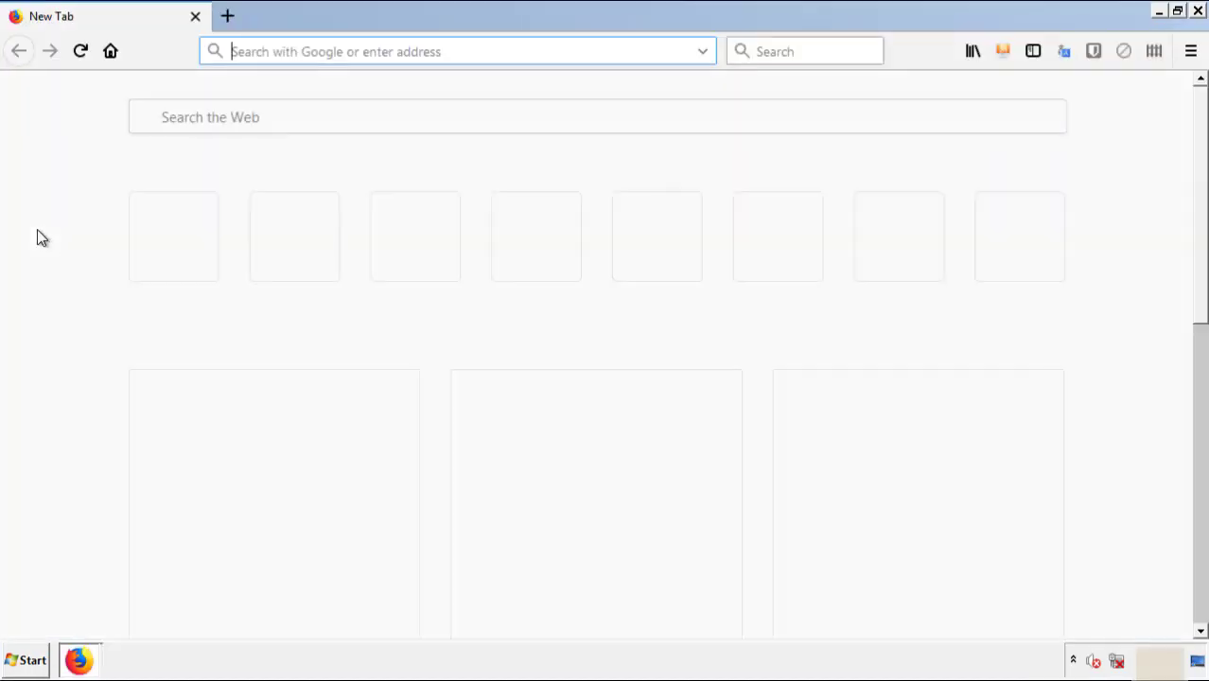
click(1189, 52)
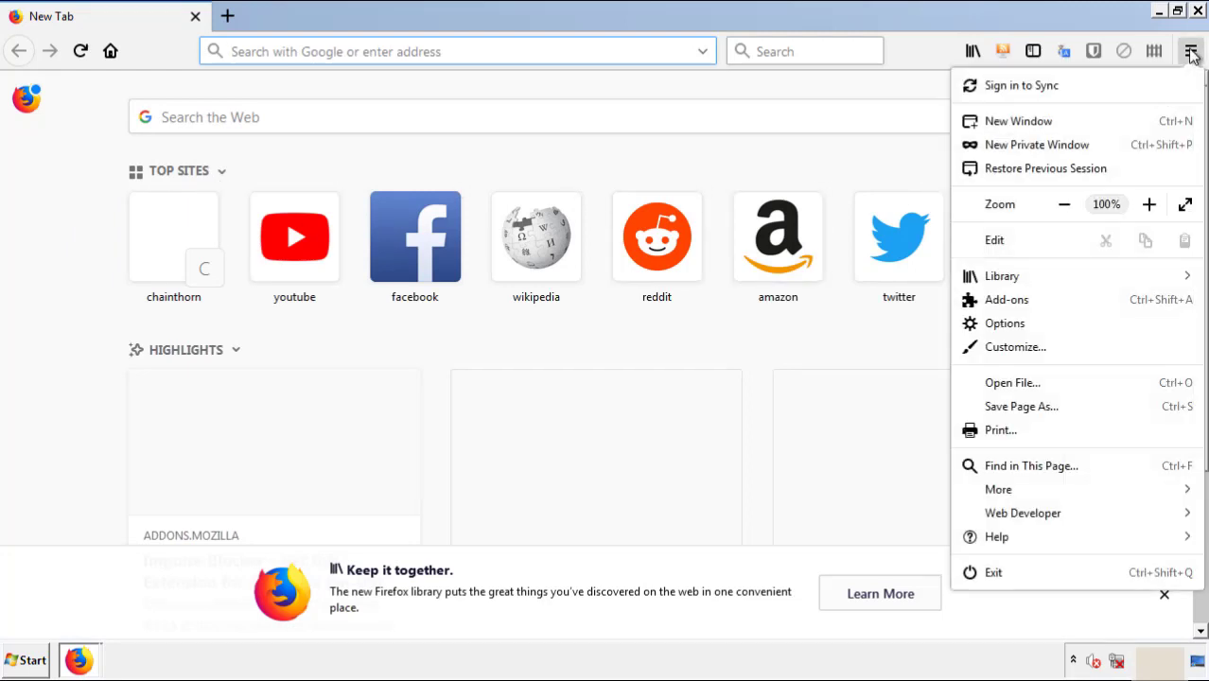
click(1114, 306)
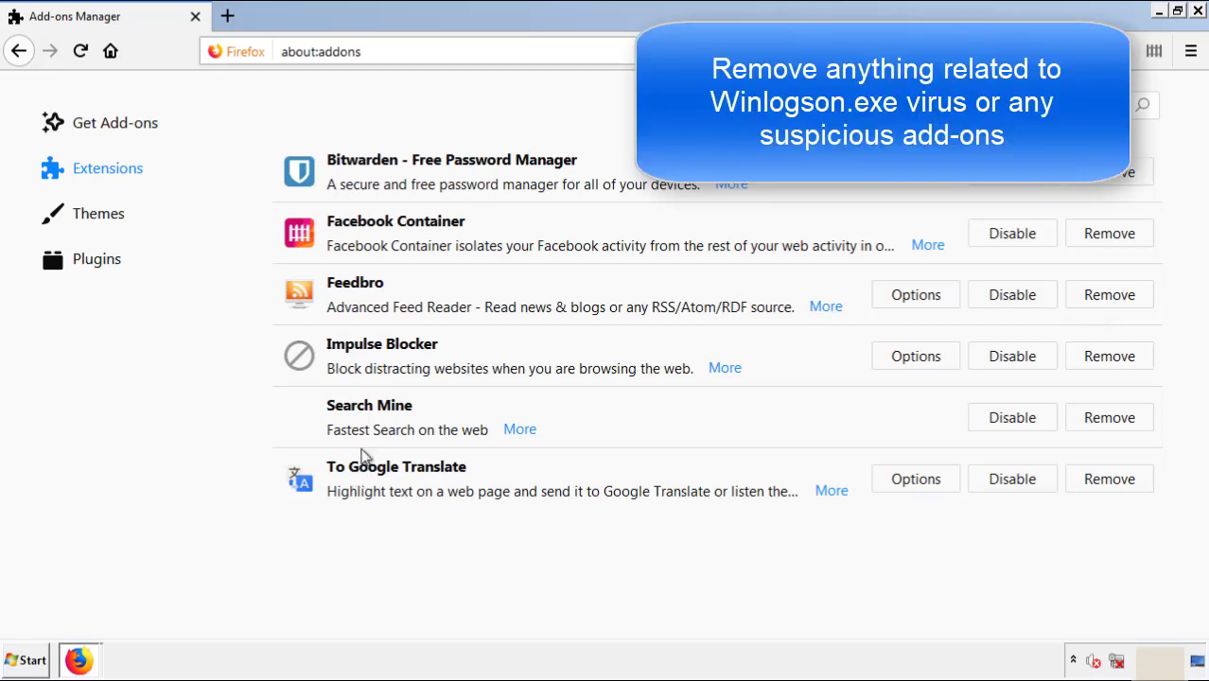
click(1104, 424)
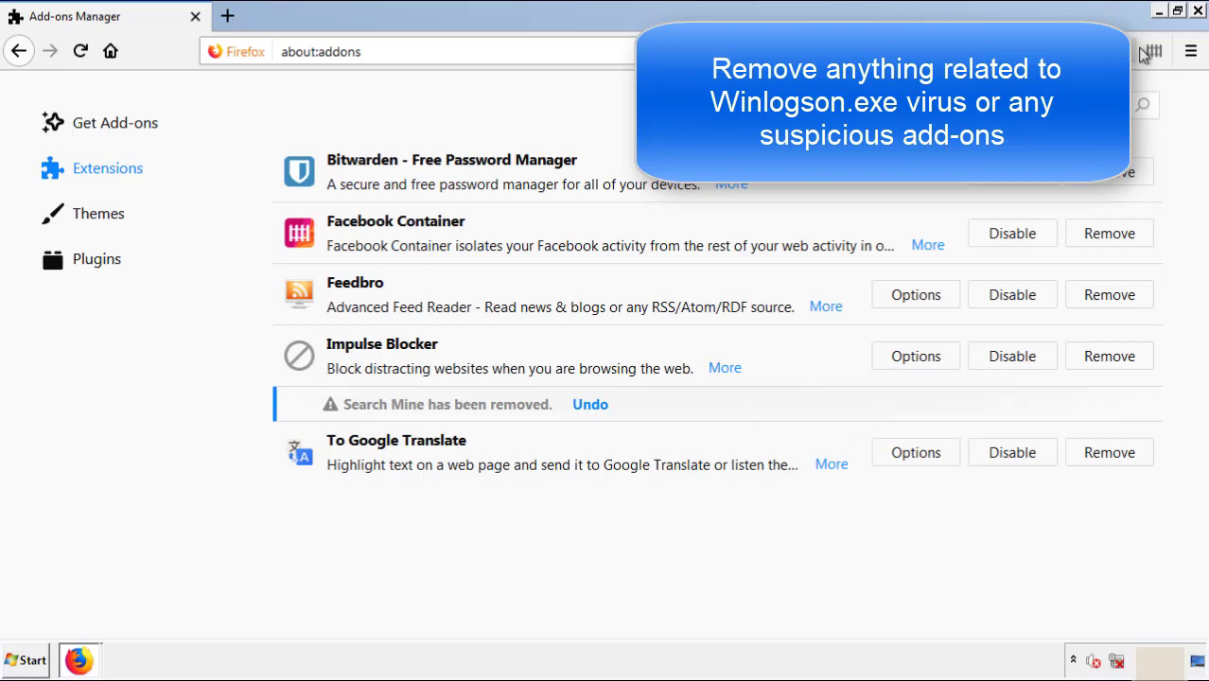
click(1198, 11)
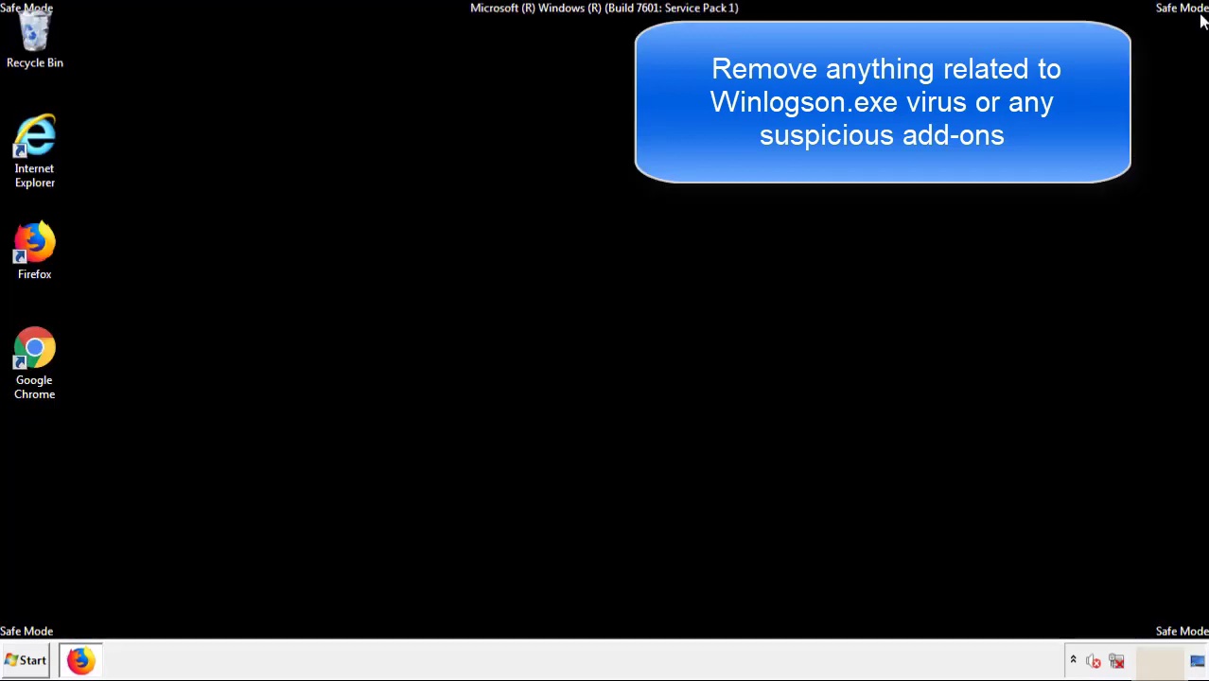
- Launch Chrome and remove the Search Mine extension from its Extensions page, confirming the removal
double_click(38, 366)
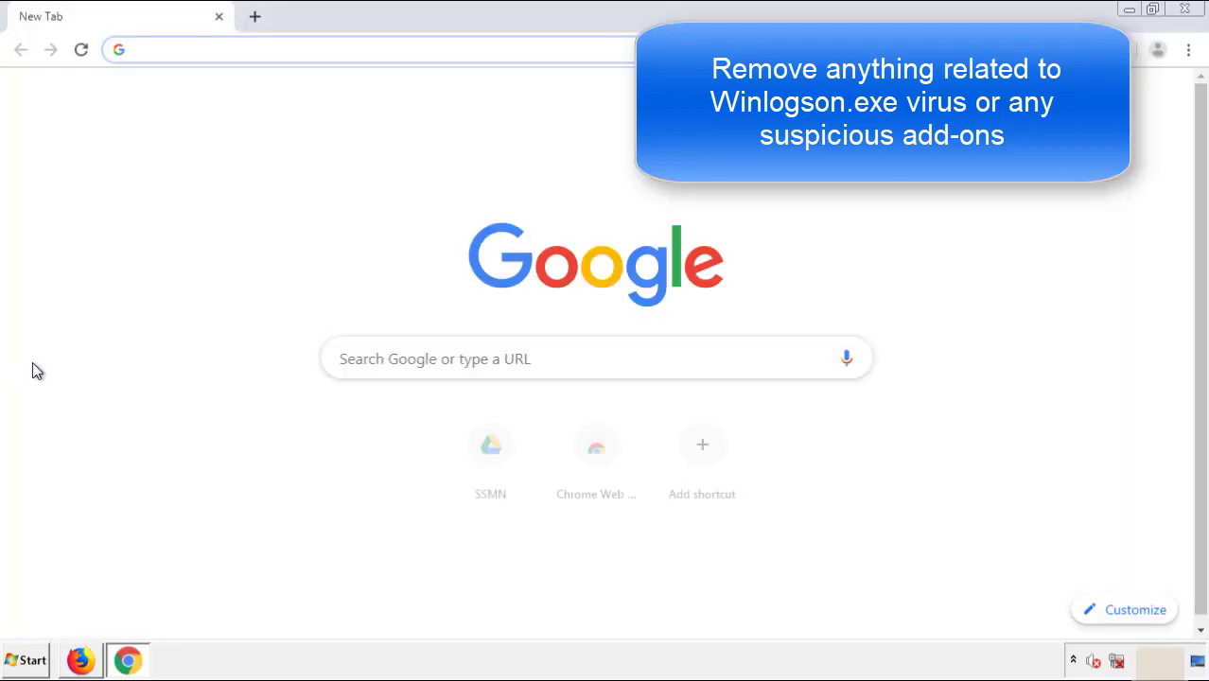
click(1188, 49)
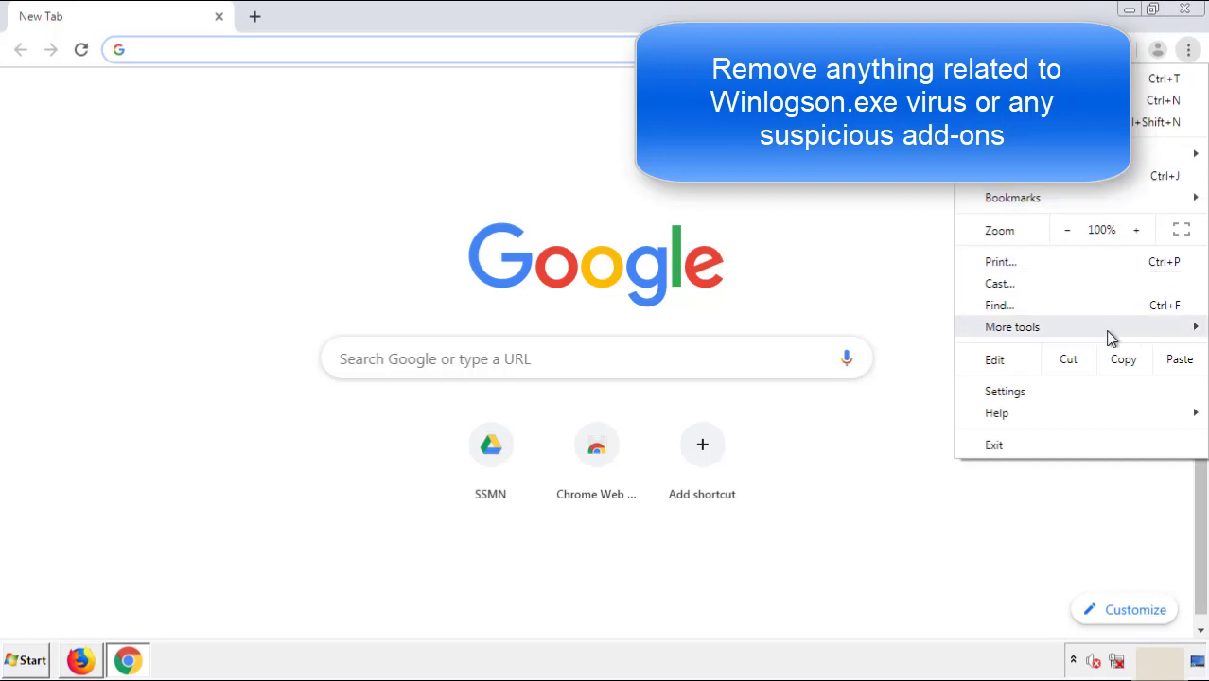
mouse_move(1105, 333)
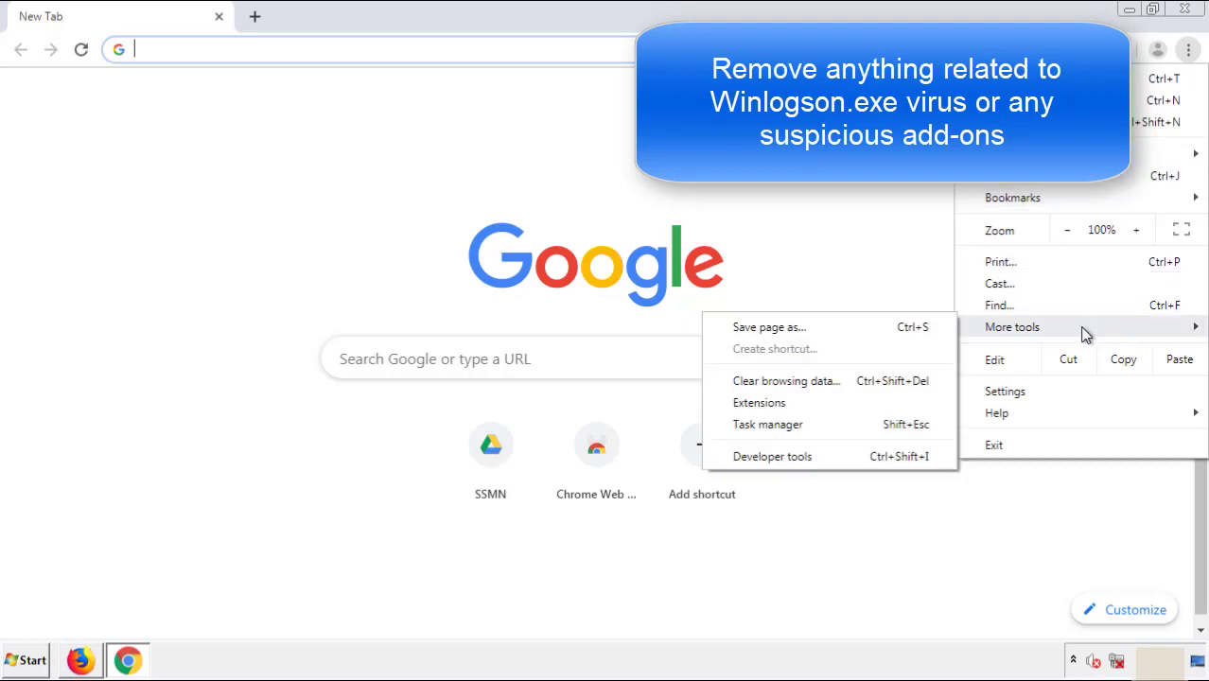
click(764, 402)
scroll(342, 306, down, 10)
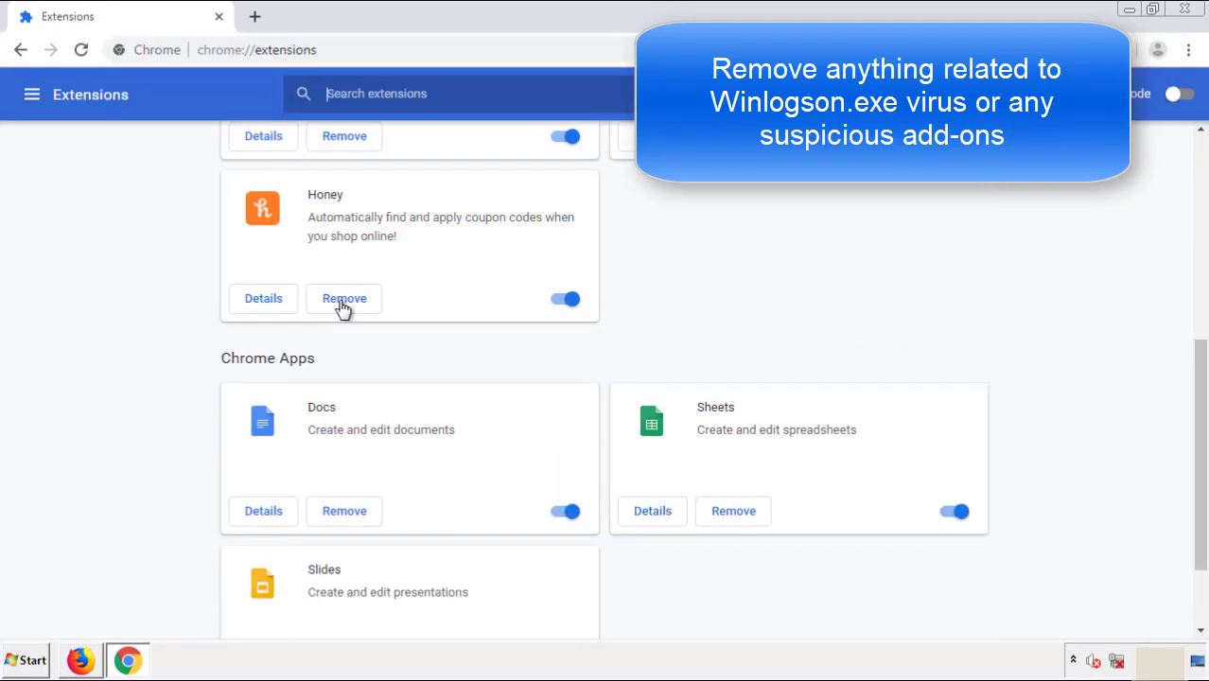
scroll(458, 345, up, 10)
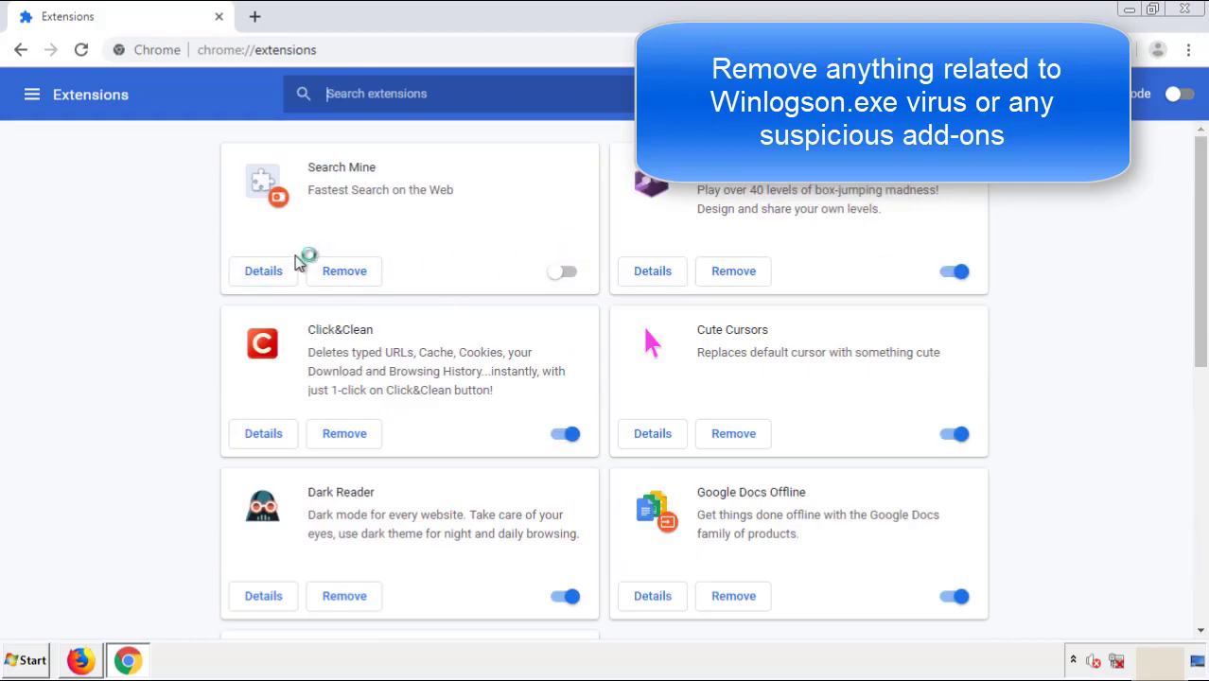
click(343, 273)
key(Return)
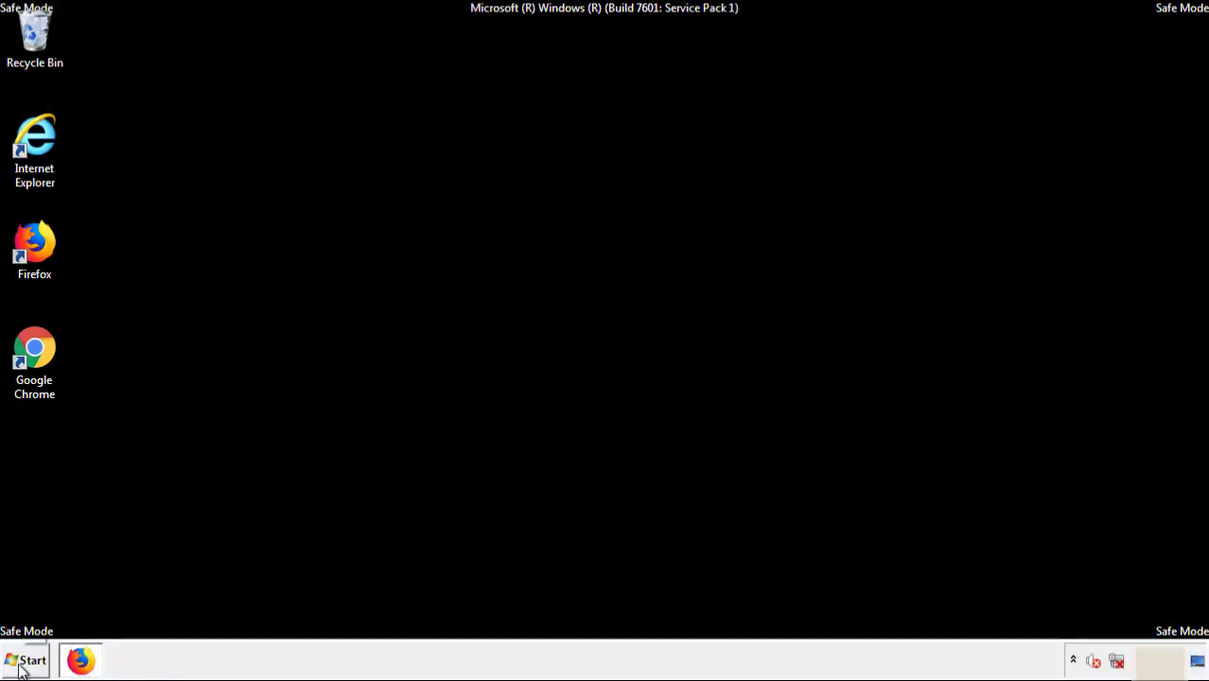
- Show the Start menu's Shut down options so Restart is visible
click(21, 661)
mouse_move(328, 620)
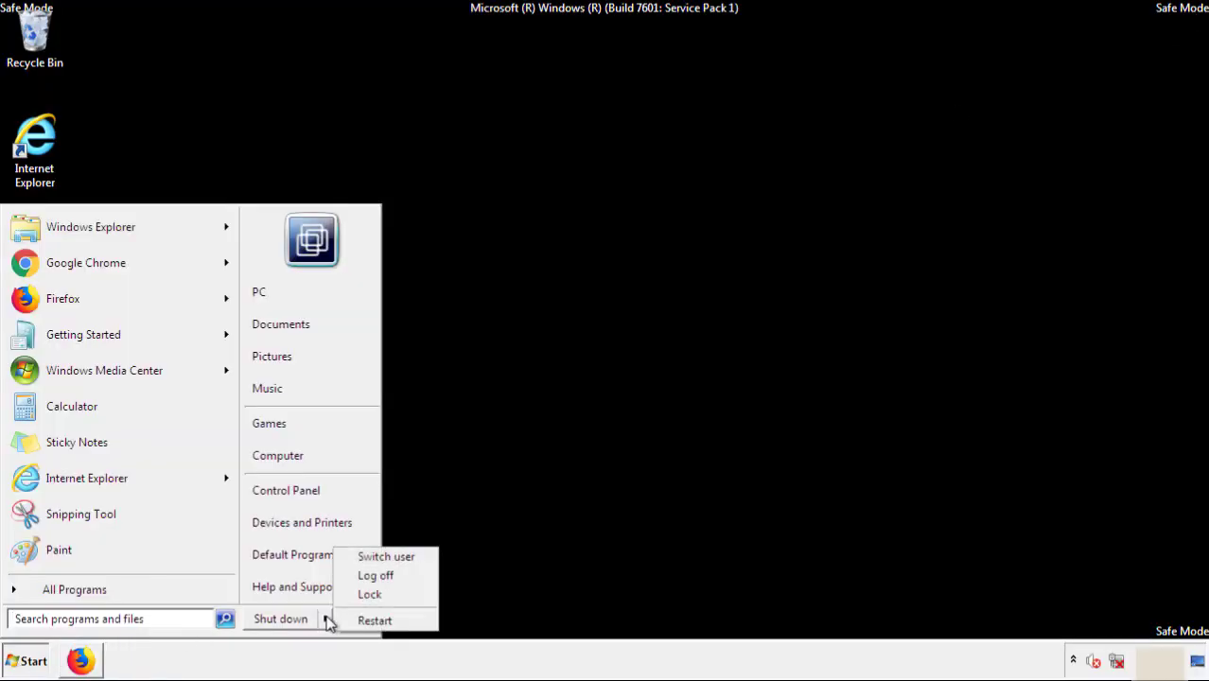